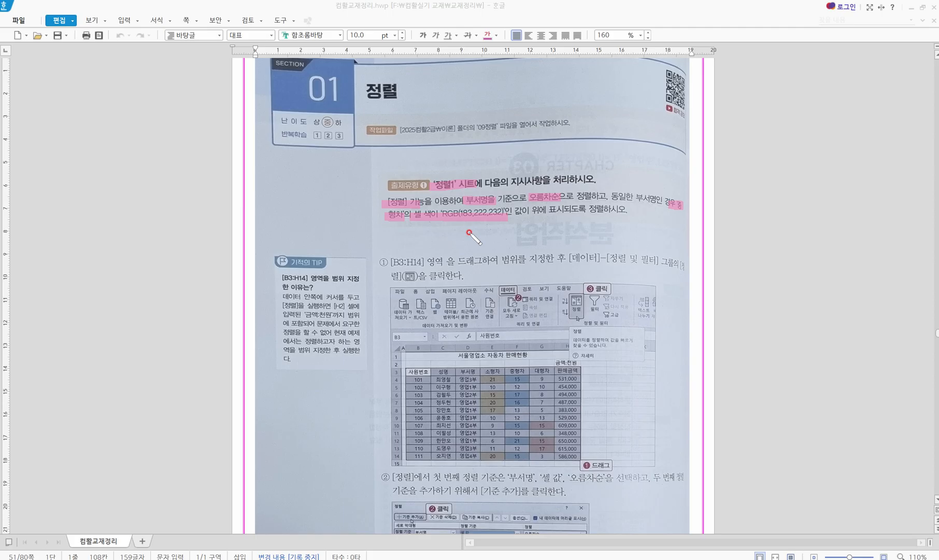
Step: Read the textbook's sort instructions for the '정렬1' sheet, including the sort keys, order and cell colour condition
drag(527, 213, 561, 212)
drag(435, 191, 558, 204)
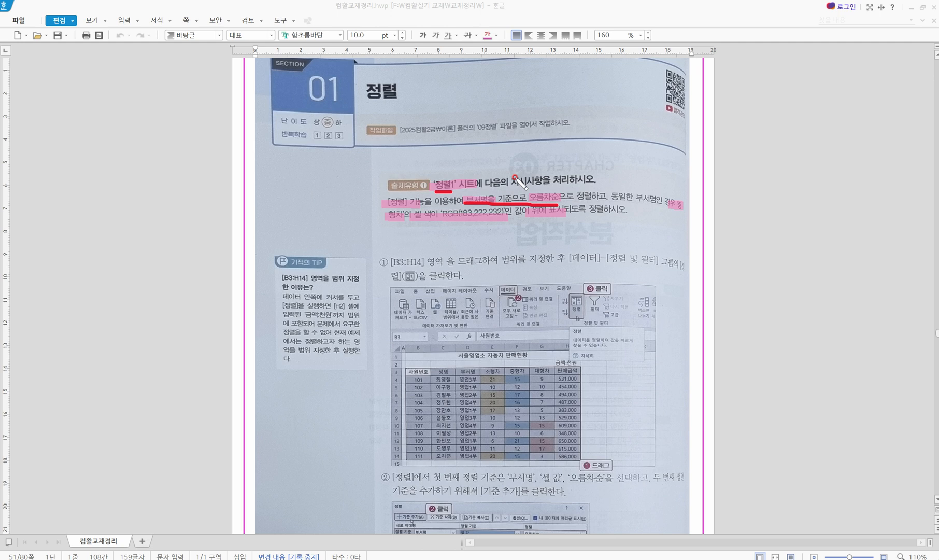
mouse_move(516, 172)
mouse_down()
mouse_move(516, 183)
mouse_move(506, 164)
mouse_move(523, 176)
mouse_move(512, 185)
mouse_up()
drag(669, 208, 680, 210)
drag(381, 222, 507, 221)
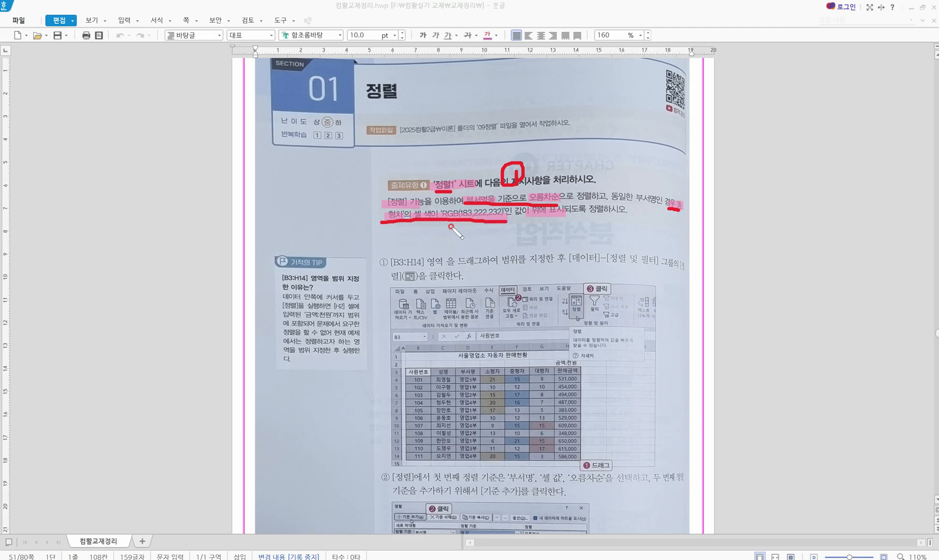
mouse_move(418, 226)
mouse_down()
mouse_move(421, 240)
mouse_move(438, 240)
mouse_move(441, 230)
mouse_move(441, 239)
mouse_up()
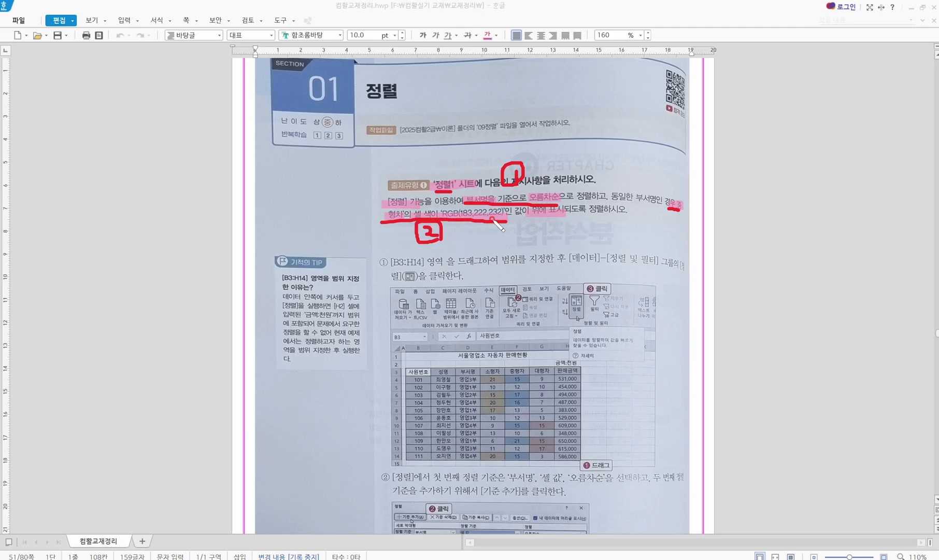
click(465, 224)
key(Escape)
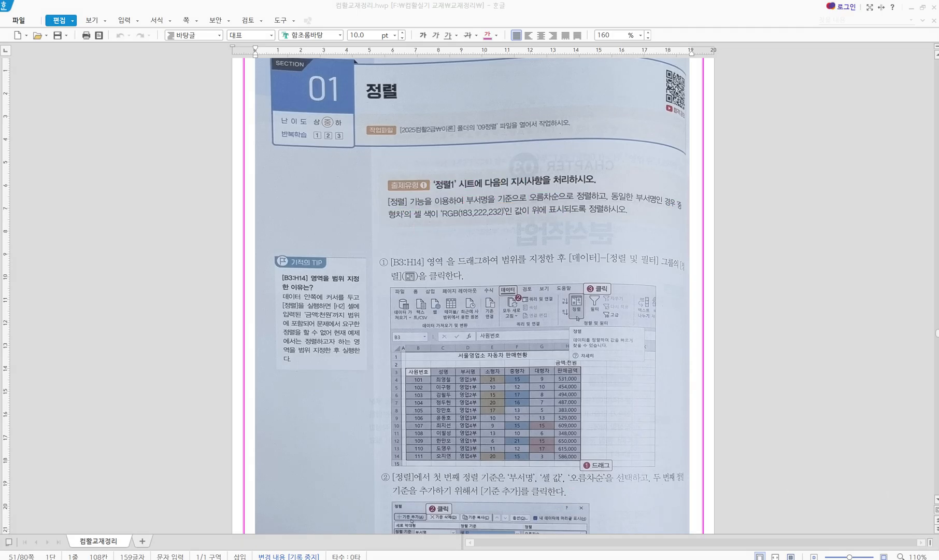
Step: Switch to File Explorer and open 09정렬.xlsm from the 2025컴활2급 > 이론 folder
click(426, 537)
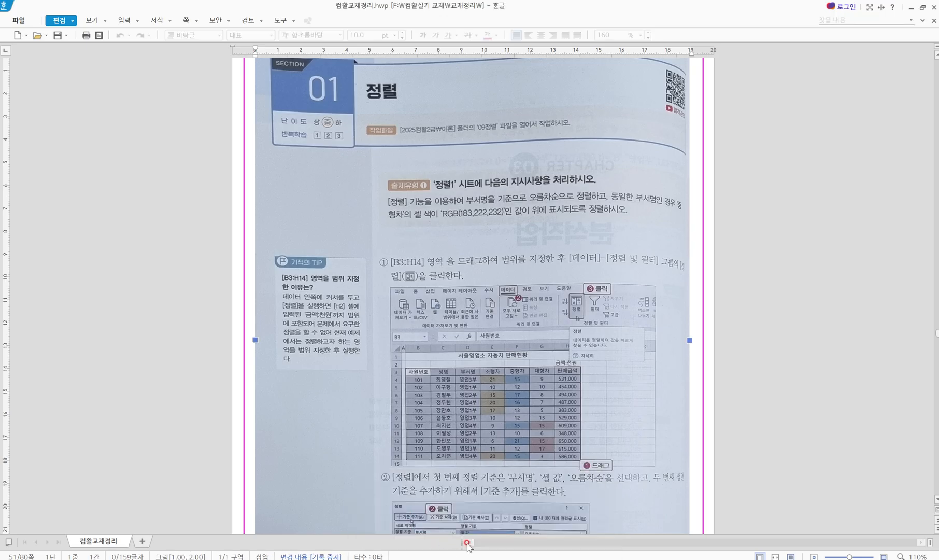
key(alt+Tab)
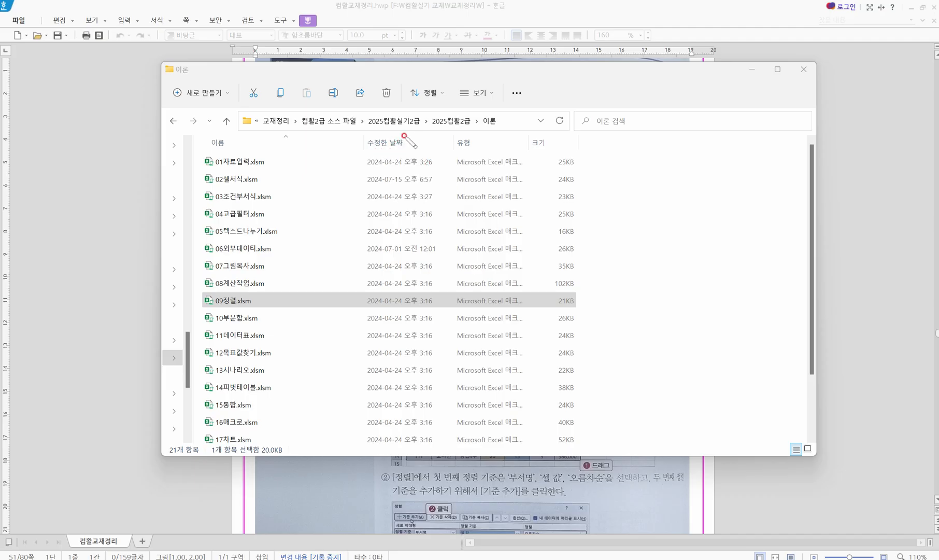
drag(429, 126, 492, 125)
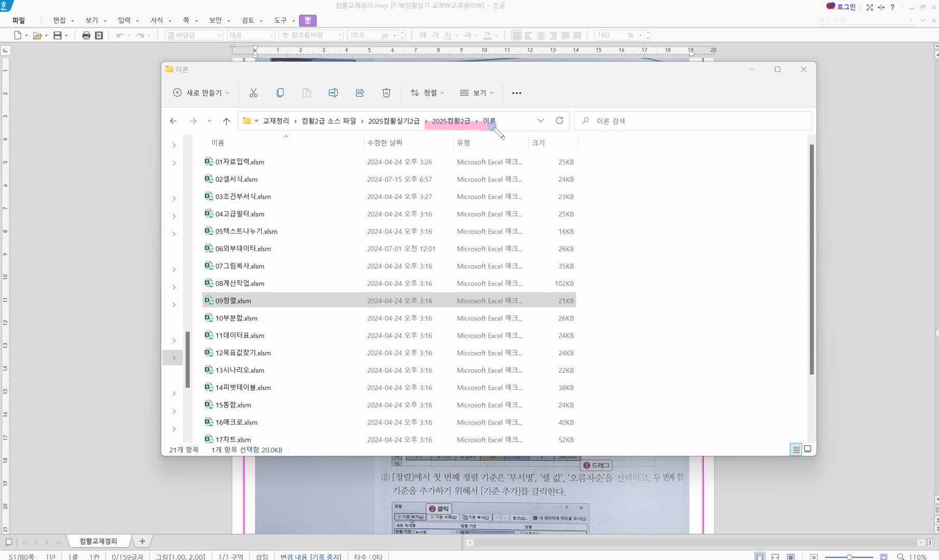
drag(206, 305, 257, 306)
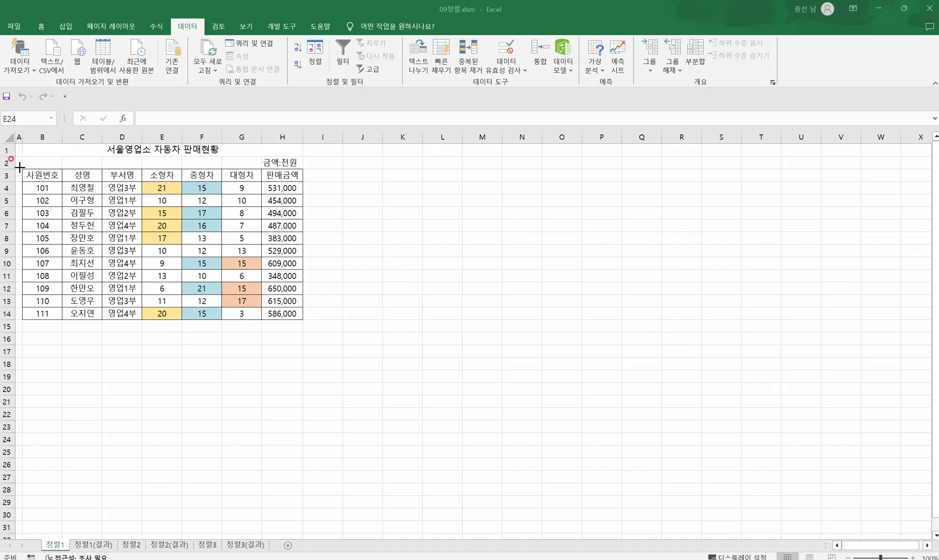
Step: Select the sales table B3:H14 on the 정렬1 sheet, leaving out the title and unit rows above it
mouse_move(19, 167)
mouse_down()
mouse_move(100, 272)
mouse_move(313, 325)
mouse_up()
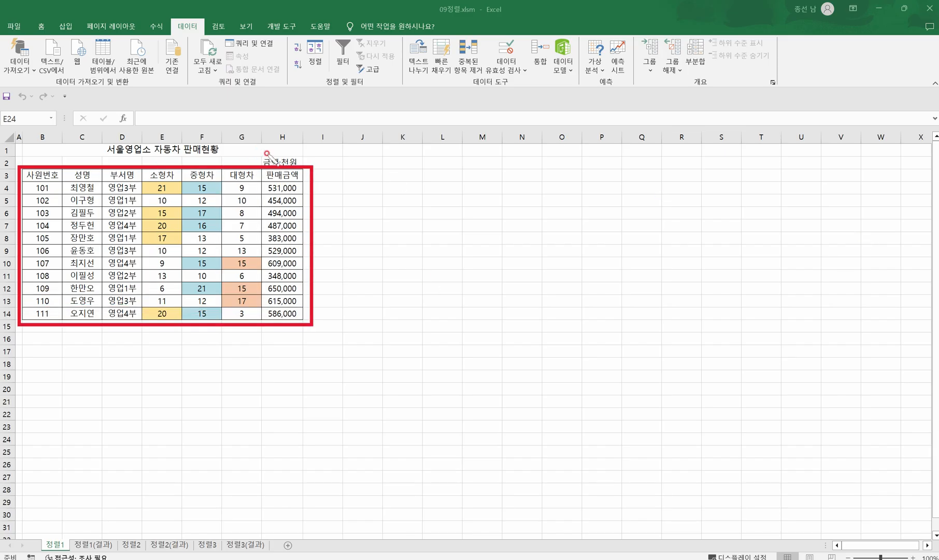
drag(267, 160, 286, 156)
drag(179, 154, 220, 140)
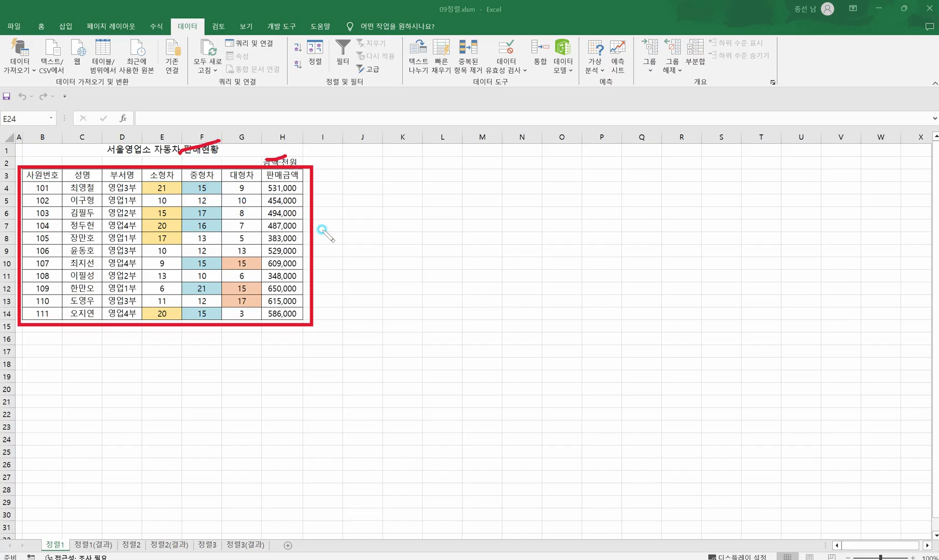
mouse_move(202, 137)
mouse_down()
mouse_move(220, 149)
mouse_move(287, 159)
mouse_up()
key(Escape)
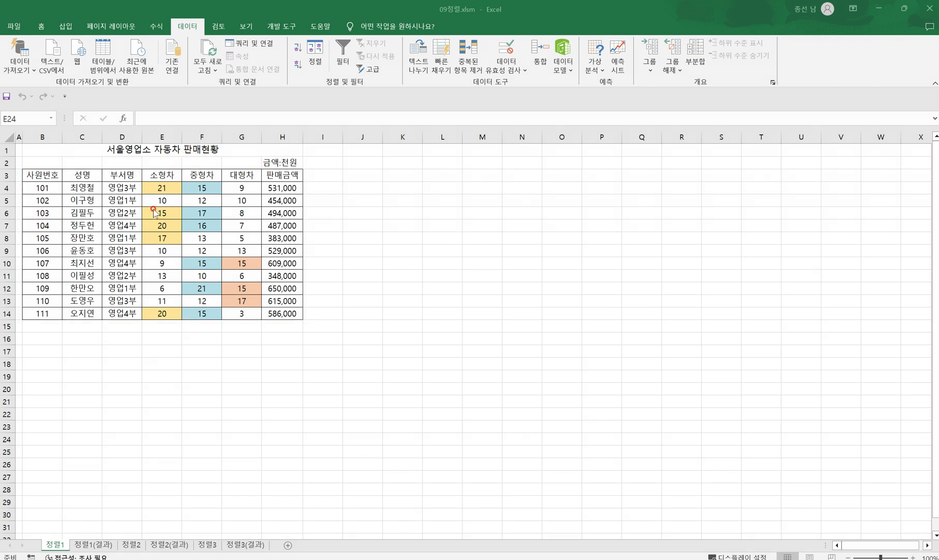
click(33, 174)
drag(41, 187, 292, 313)
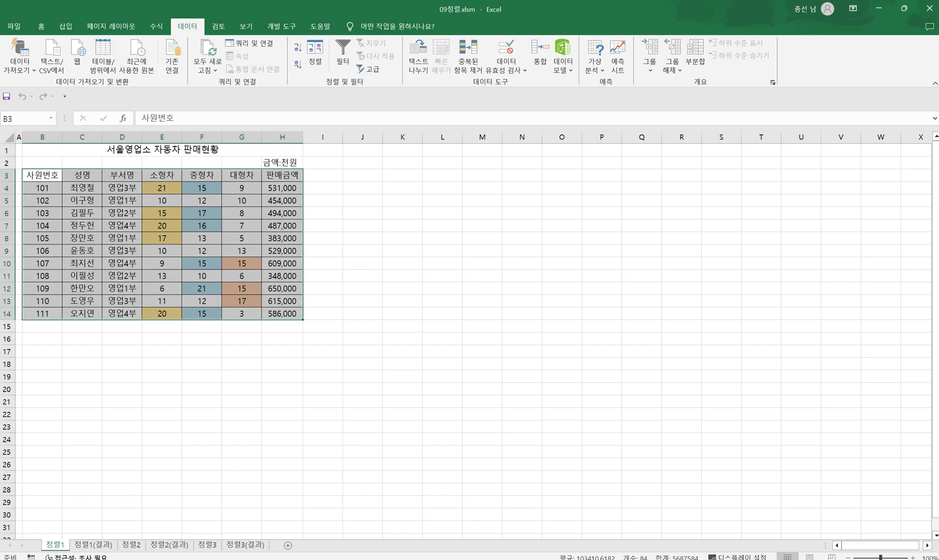
Step: Start a custom sort on the selected table and set 부서명 as the first sort key
drag(174, 30, 209, 30)
drag(307, 69, 323, 70)
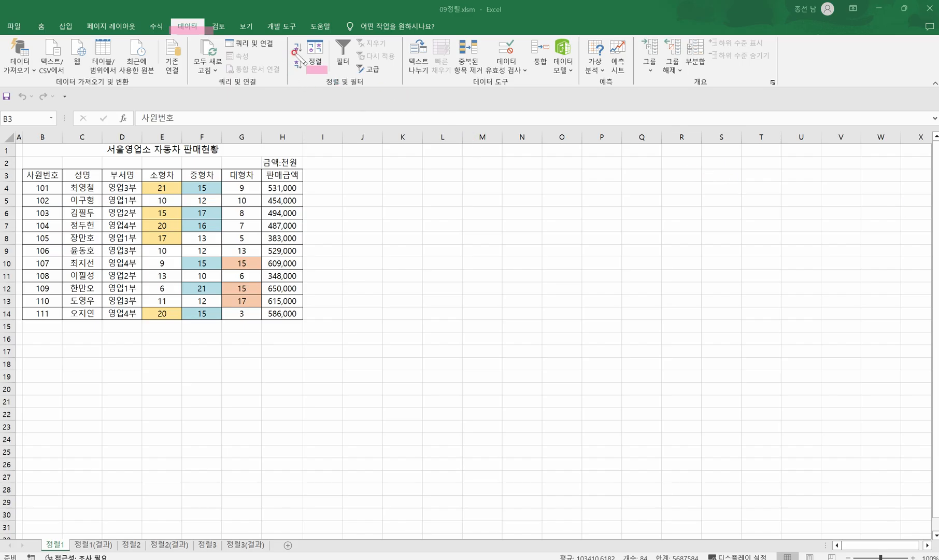
mouse_move(299, 43)
mouse_down()
mouse_move(286, 74)
mouse_move(301, 74)
mouse_up()
mouse_move(307, 72)
mouse_down()
mouse_move(303, 44)
mouse_move(313, 31)
mouse_move(332, 64)
mouse_move(311, 77)
mouse_up()
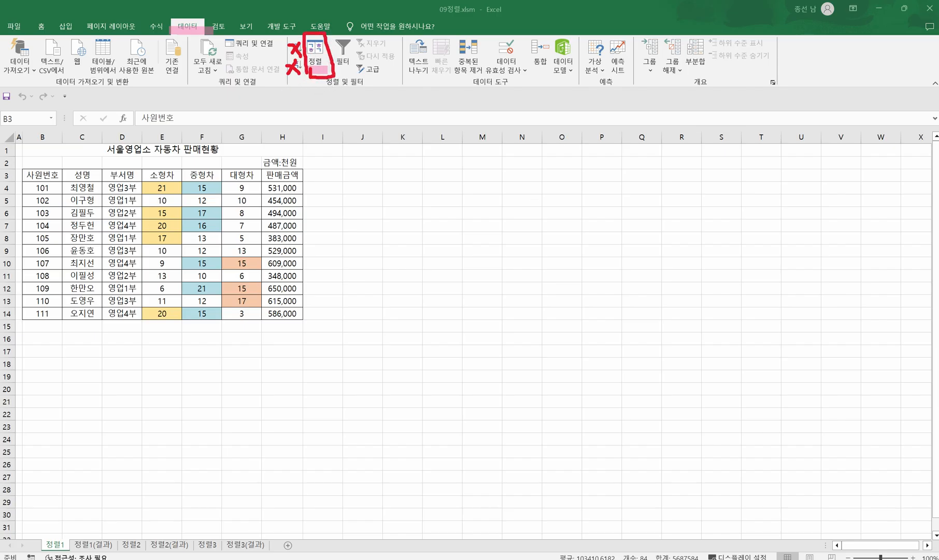
key(Escape)
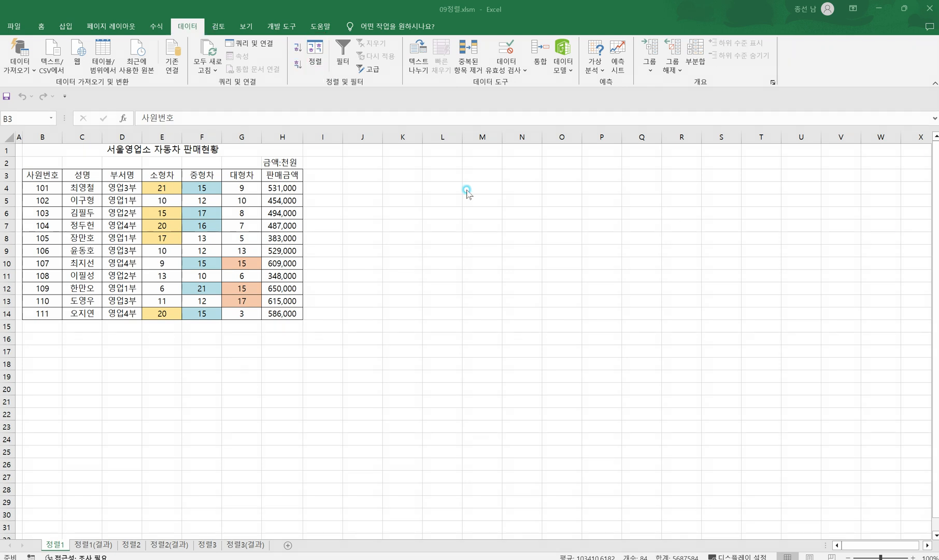
click(319, 60)
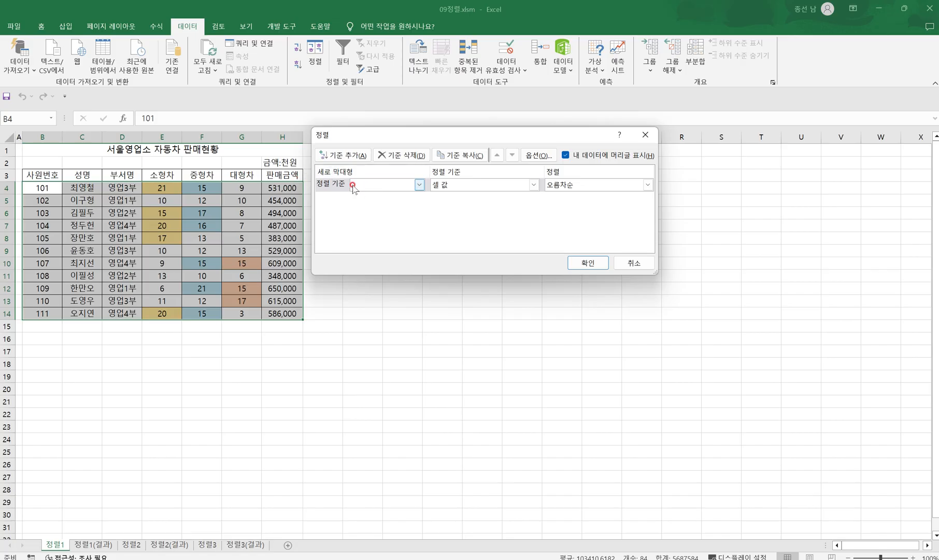
click(386, 185)
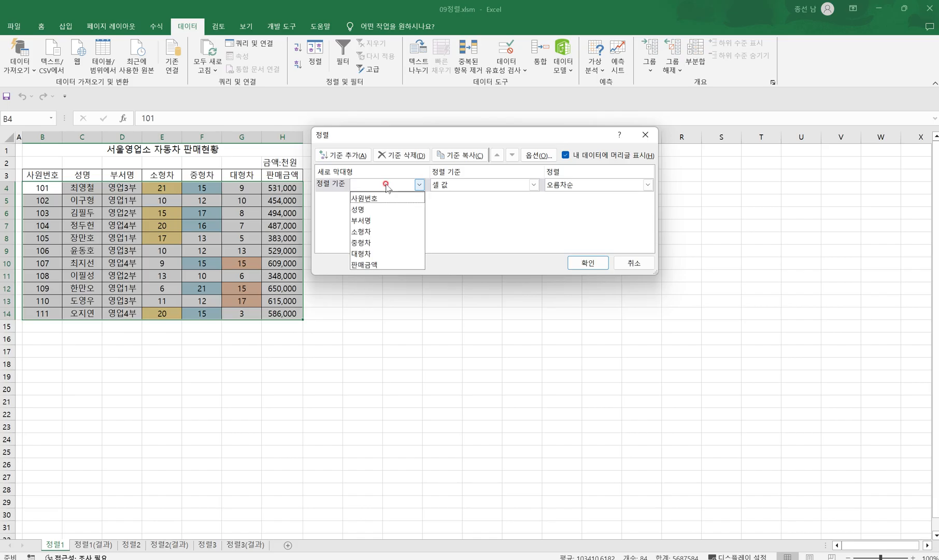
click(375, 220)
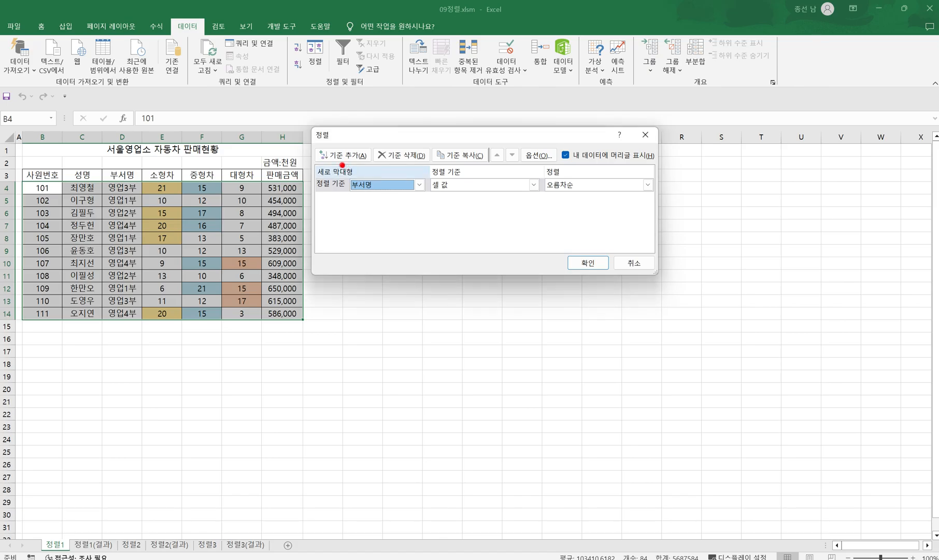
Step: Add a second sort level and set its column to 중형차
drag(324, 164, 362, 163)
click(345, 155)
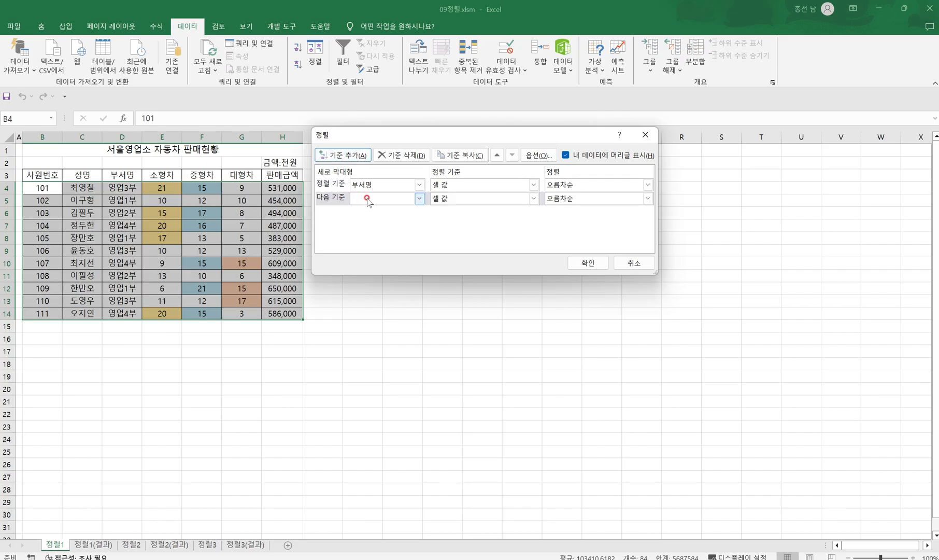
click(384, 199)
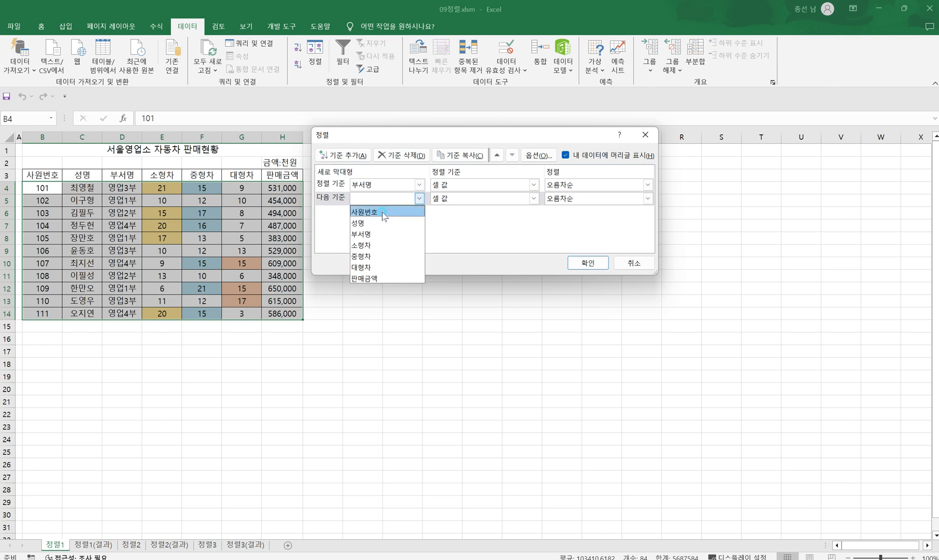
click(374, 255)
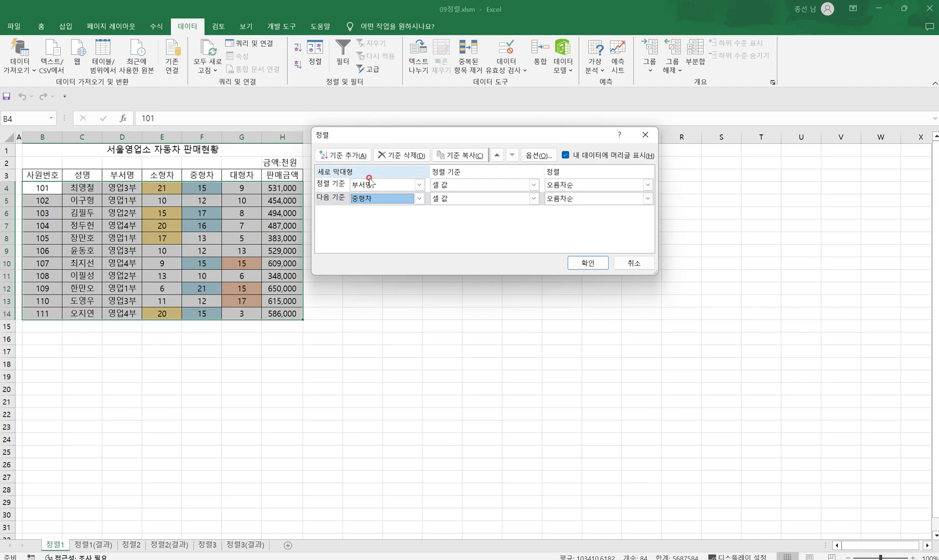
Step: Set the 중형차 level to sort on cell colour (셀 색)
mouse_move(436, 178)
mouse_down()
mouse_move(467, 179)
mouse_move(425, 196)
mouse_move(453, 188)
mouse_move(457, 211)
mouse_up()
key(Escape)
click(457, 200)
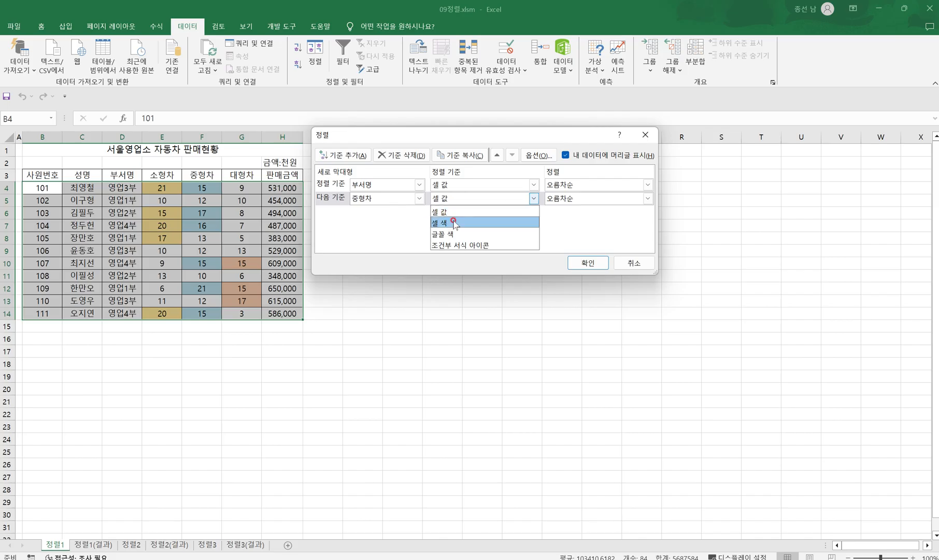
key(ctrl+2)
mouse_move(454, 228)
mouse_down()
mouse_move(452, 217)
mouse_move(428, 220)
mouse_up()
key(Escape)
click(461, 199)
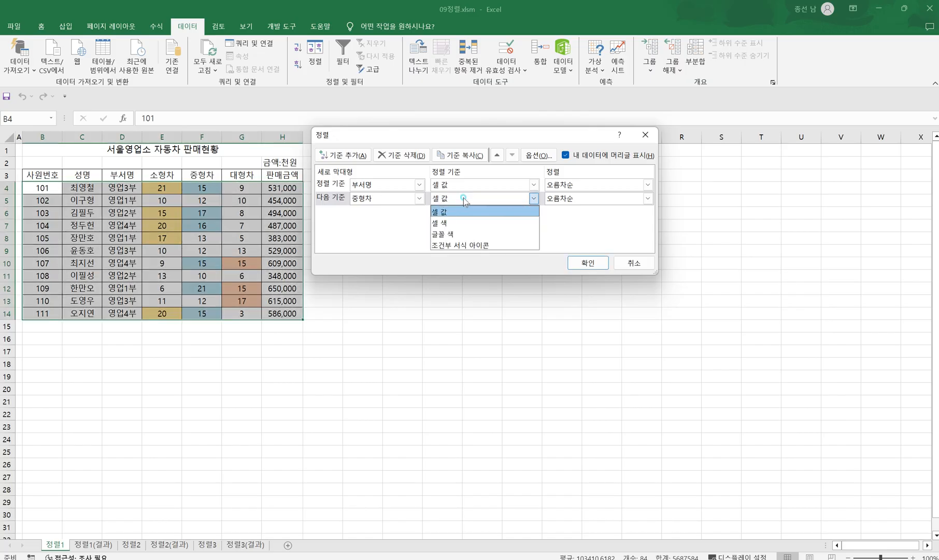
click(443, 224)
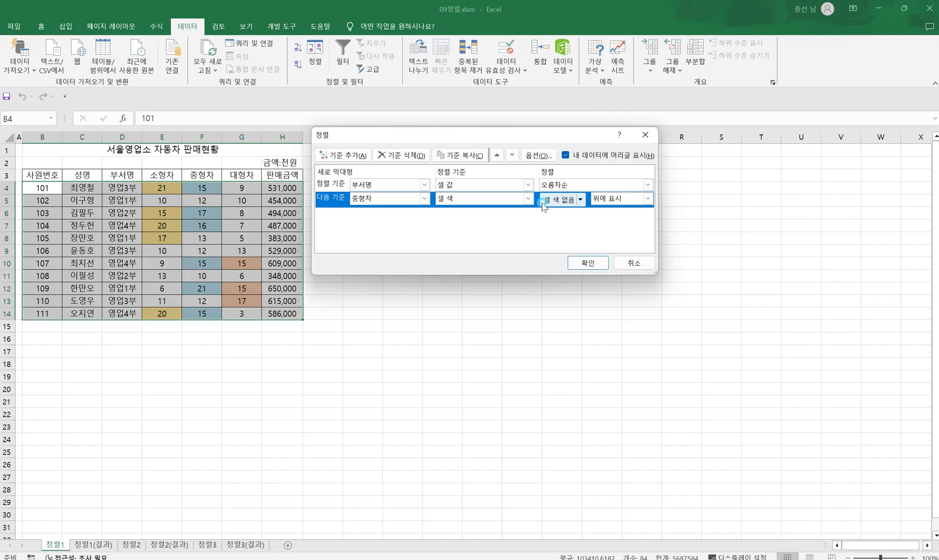
Step: Choose the light blue cell colour with 위에 표시 for the 중형차 level, and apply the sort to the table
mouse_move(581, 208)
mouse_down()
mouse_move(575, 195)
mouse_move(585, 203)
mouse_move(577, 209)
mouse_up()
right_click(577, 208)
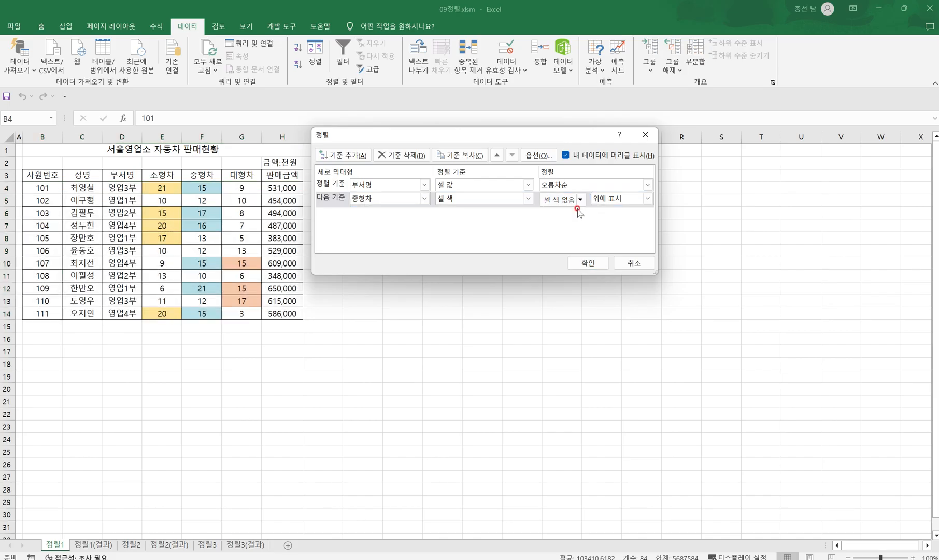
click(580, 199)
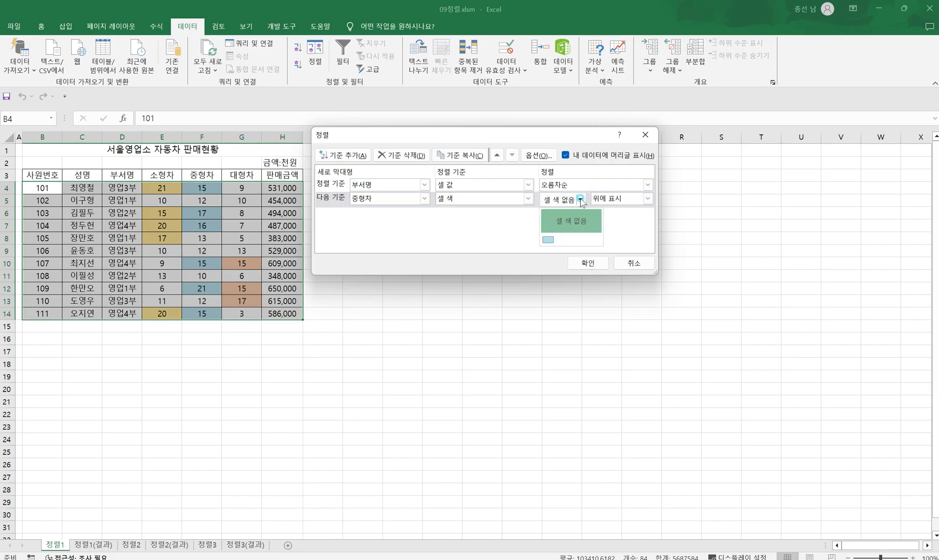
click(548, 240)
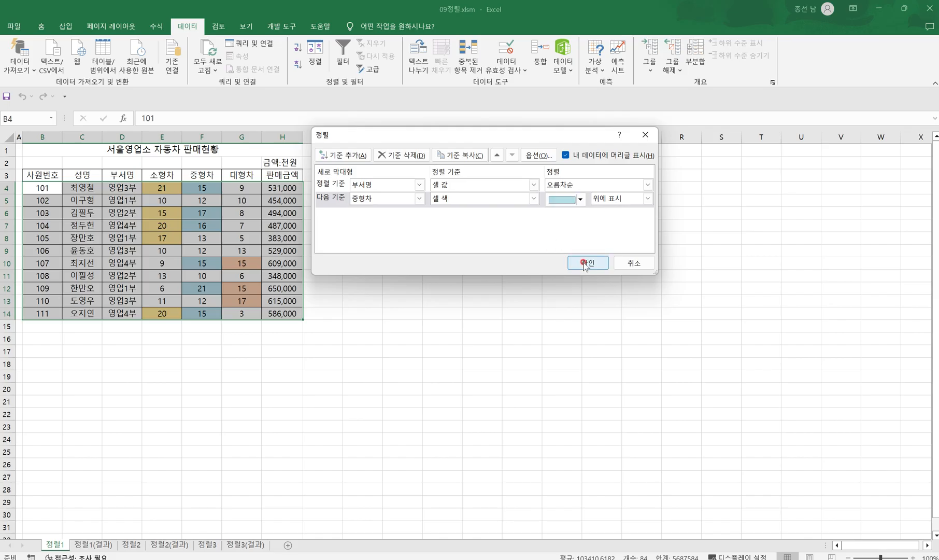
click(624, 199)
click(609, 209)
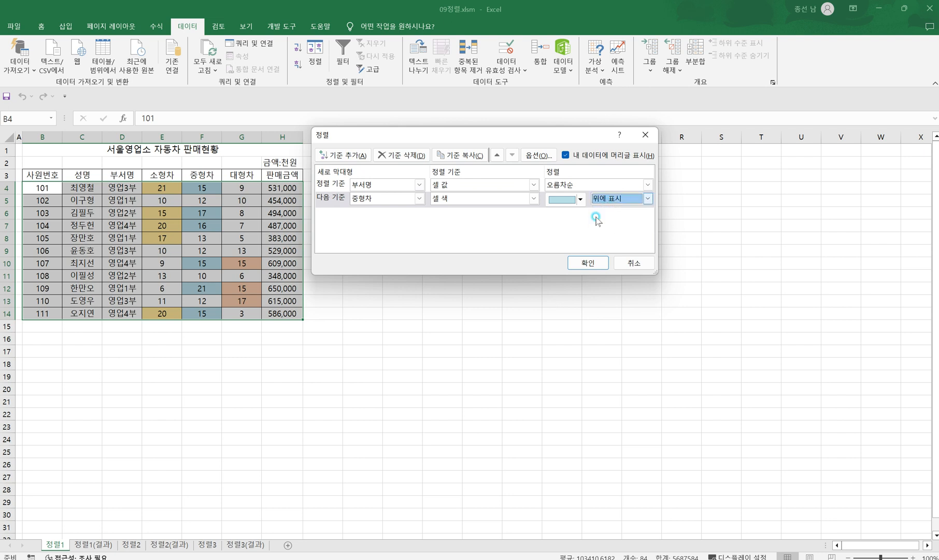
click(585, 260)
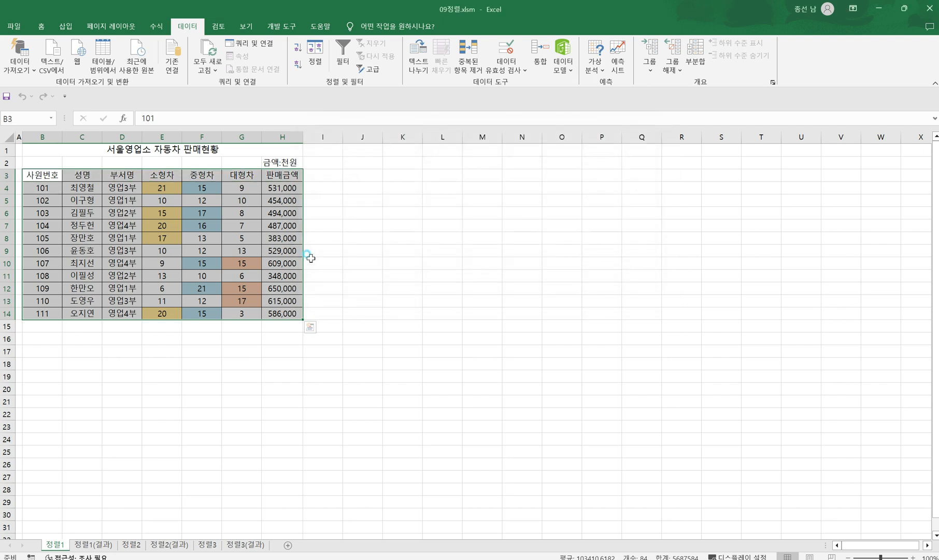
click(325, 248)
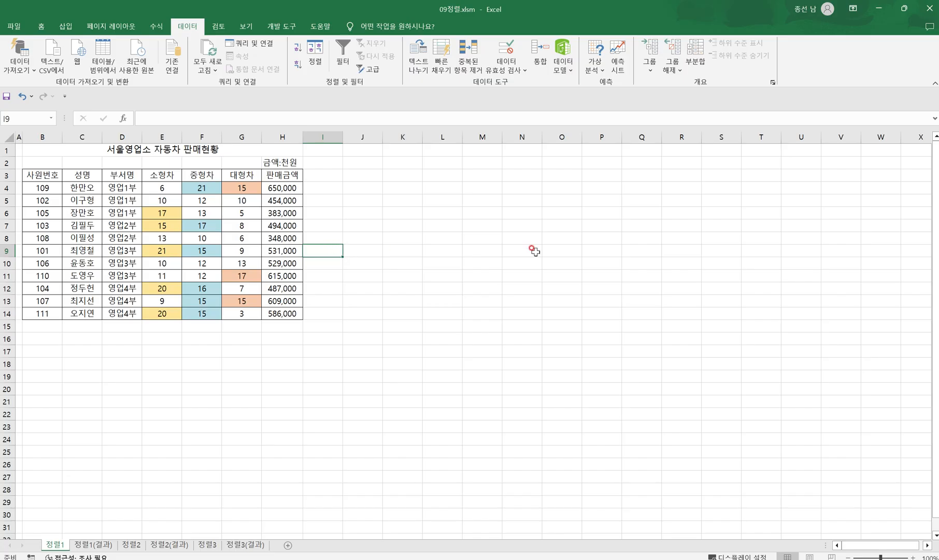
Step: Switch to the Hangul textbook document and read the sort instructions for the '정렬2' sheet
key(alt+Tab)
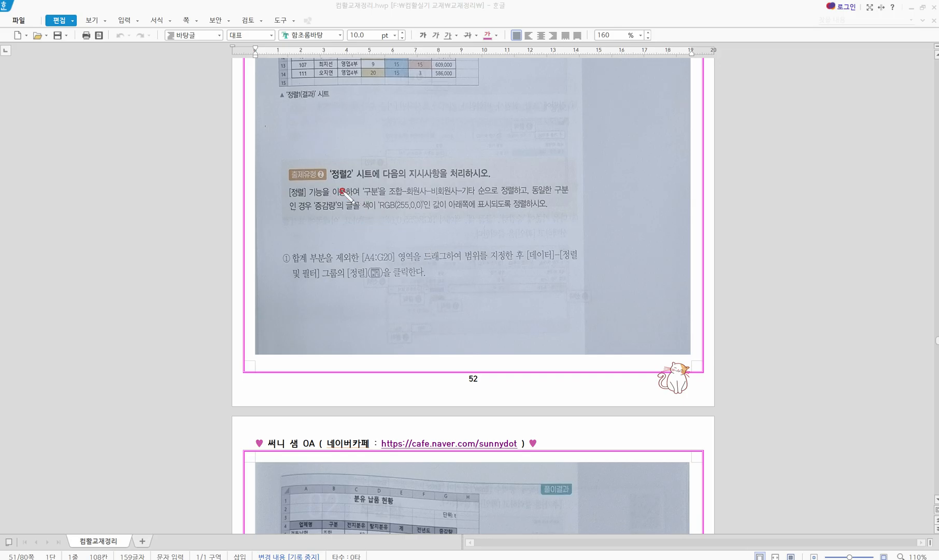
drag(326, 179, 376, 179)
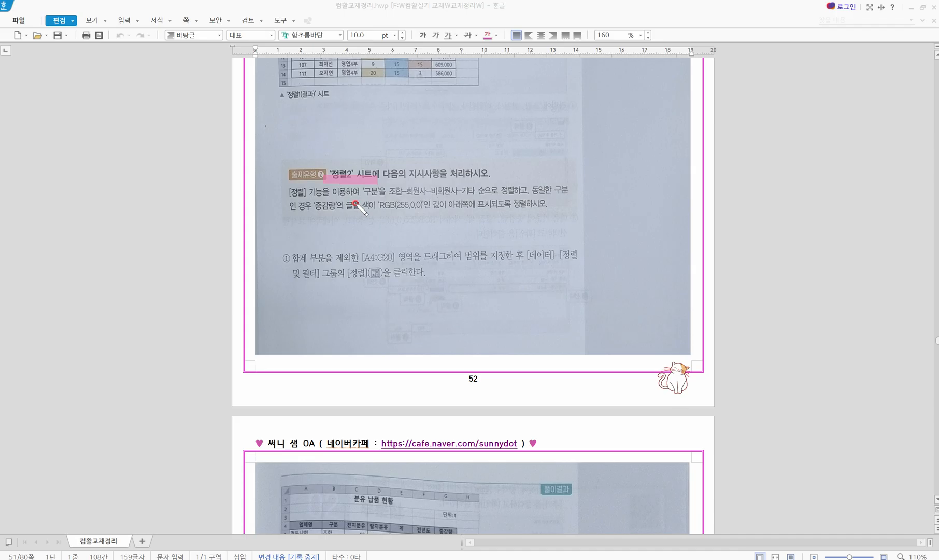
drag(359, 194, 514, 196)
drag(313, 209, 413, 211)
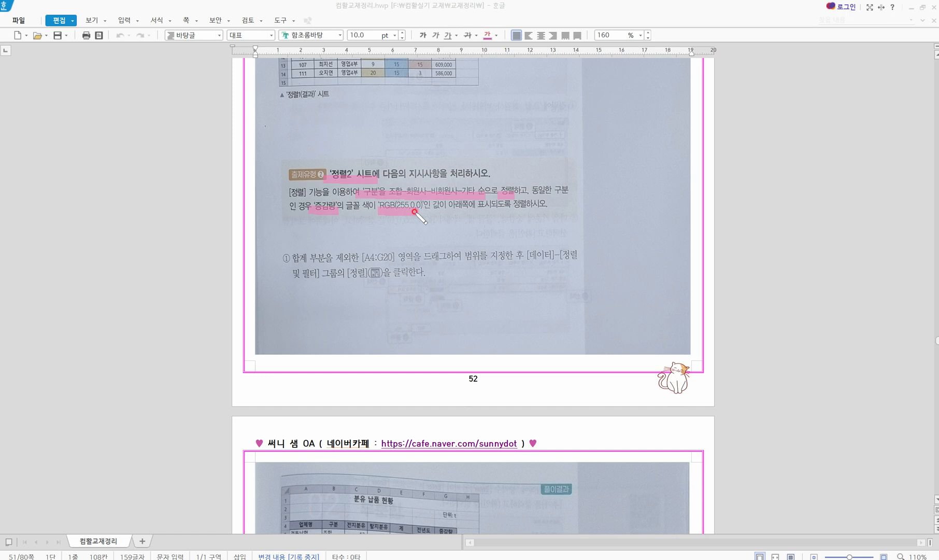
drag(445, 211, 501, 213)
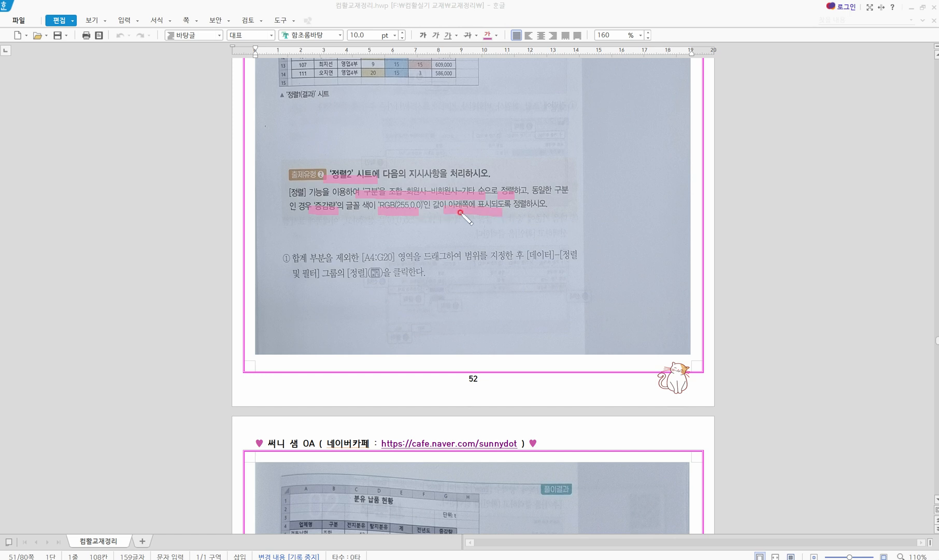
drag(344, 212, 365, 212)
key(Escape)
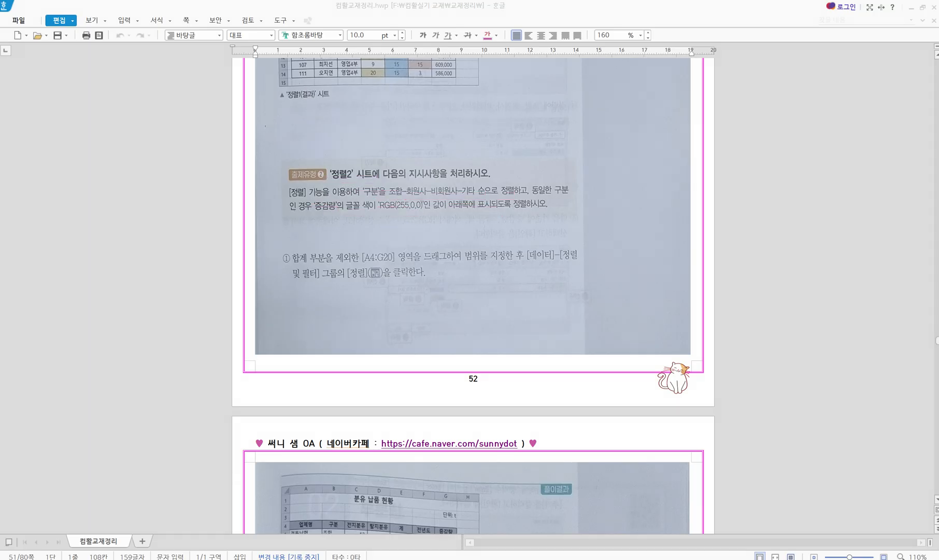
Step: Switch to the 09정렬.xlsm workbook in Excel and open the 정렬2 sheet
click(654, 558)
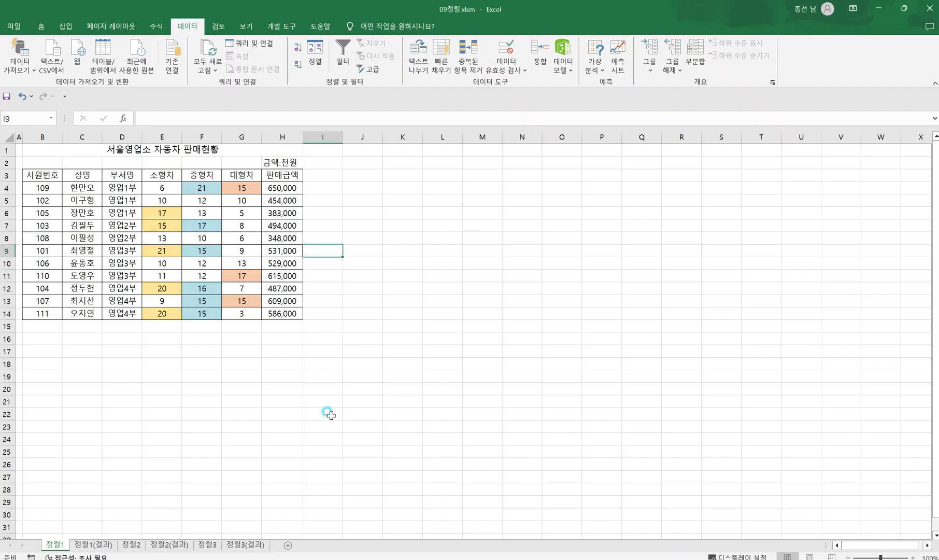
click(133, 546)
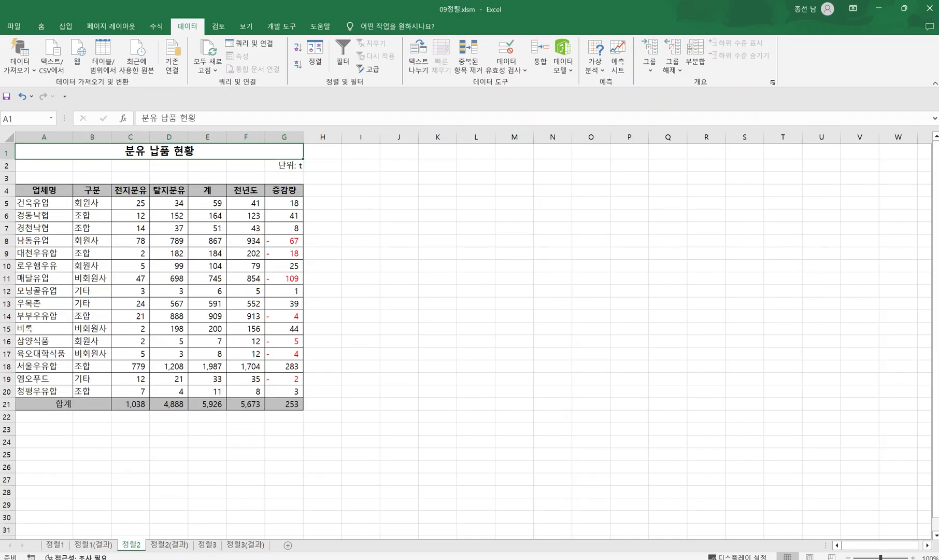
key(ctrl+2)
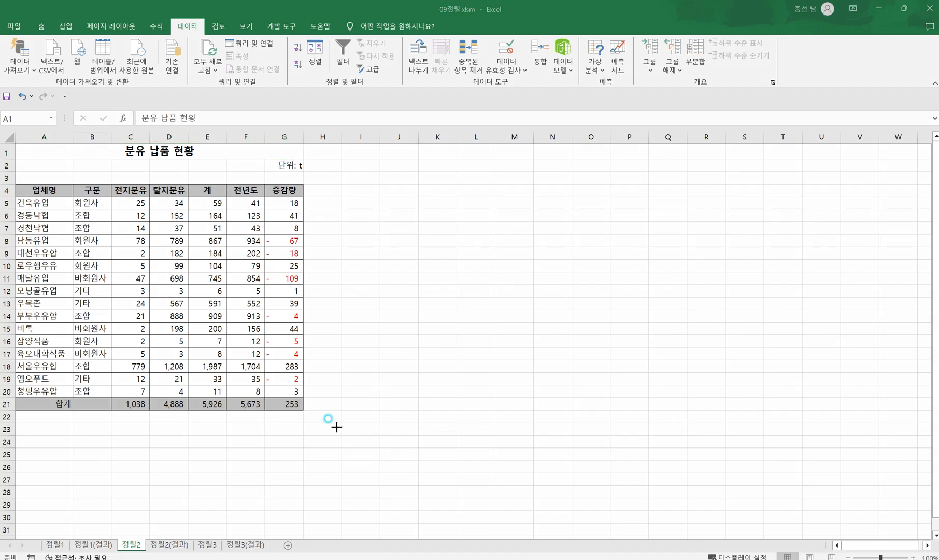
mouse_move(11, 394)
mouse_down()
mouse_move(25, 430)
mouse_move(312, 450)
mouse_up()
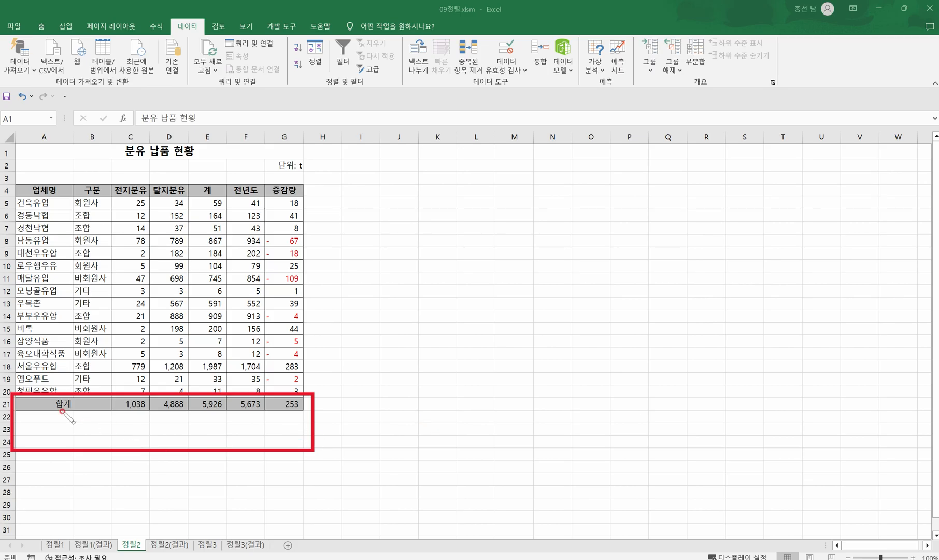
mouse_move(67, 400)
mouse_down()
mouse_move(54, 417)
mouse_move(67, 417)
mouse_move(64, 444)
mouse_move(71, 441)
mouse_up()
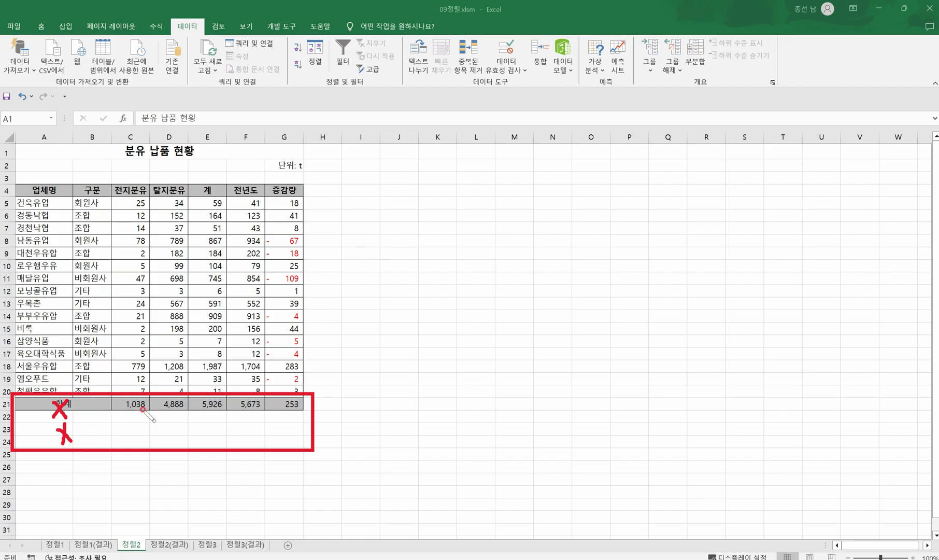
mouse_move(212, 402)
mouse_down()
mouse_move(180, 448)
mouse_move(208, 453)
mouse_up()
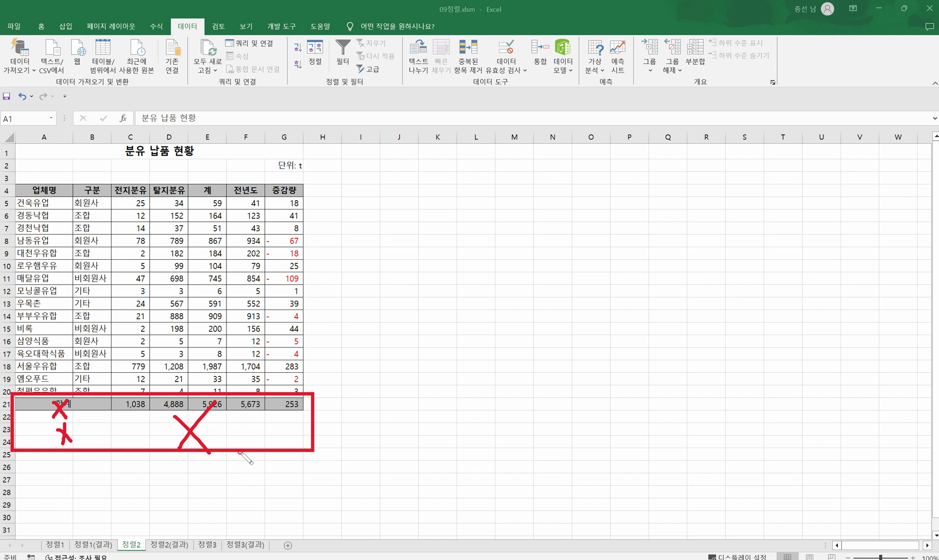
key(Escape)
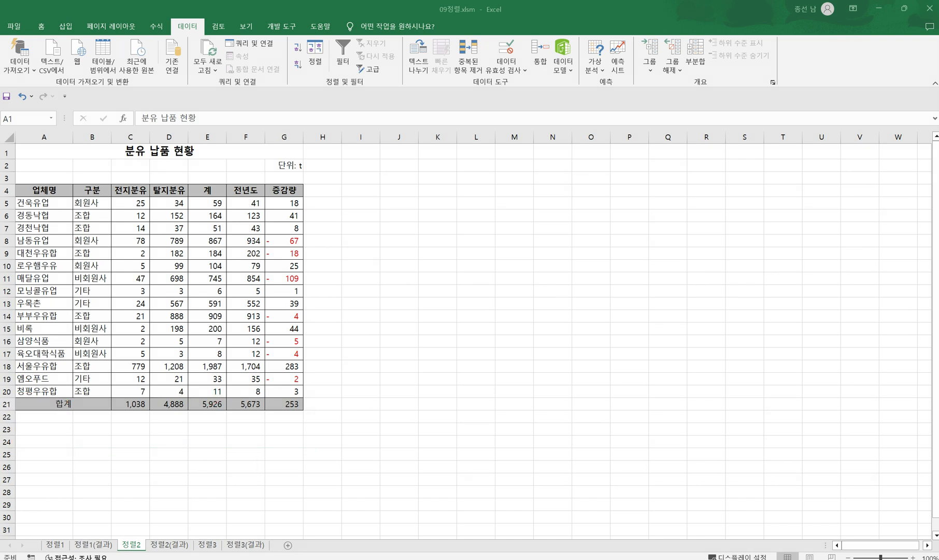
Step: Start a custom sort on A4:G20, leaving out the 합계 row, with 구분 as the first sort column
mouse_move(40, 190)
mouse_down()
mouse_move(99, 241)
mouse_move(264, 303)
mouse_move(282, 391)
mouse_up()
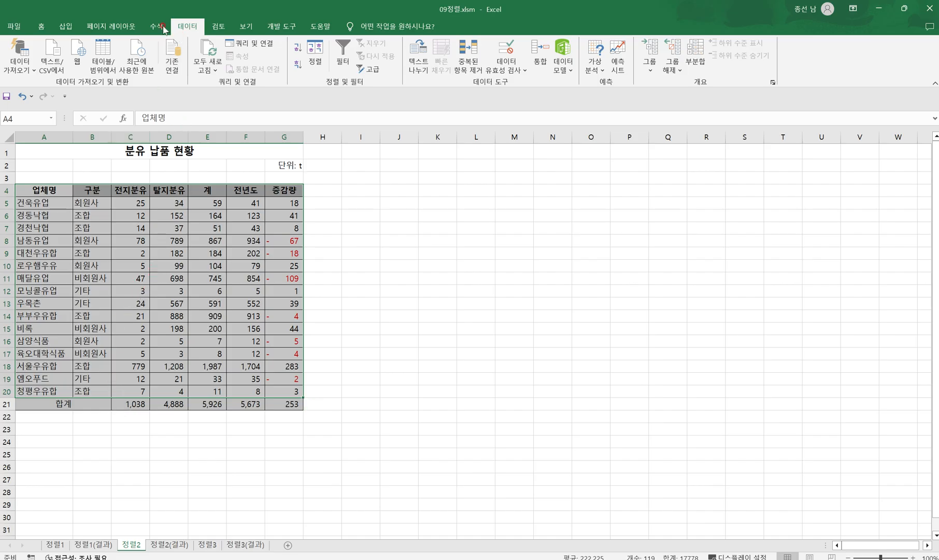
click(315, 54)
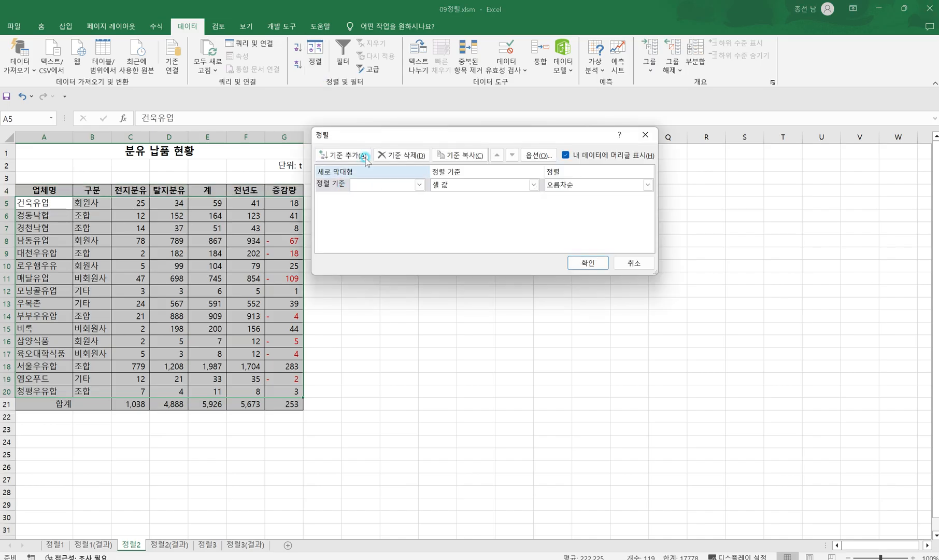
click(376, 185)
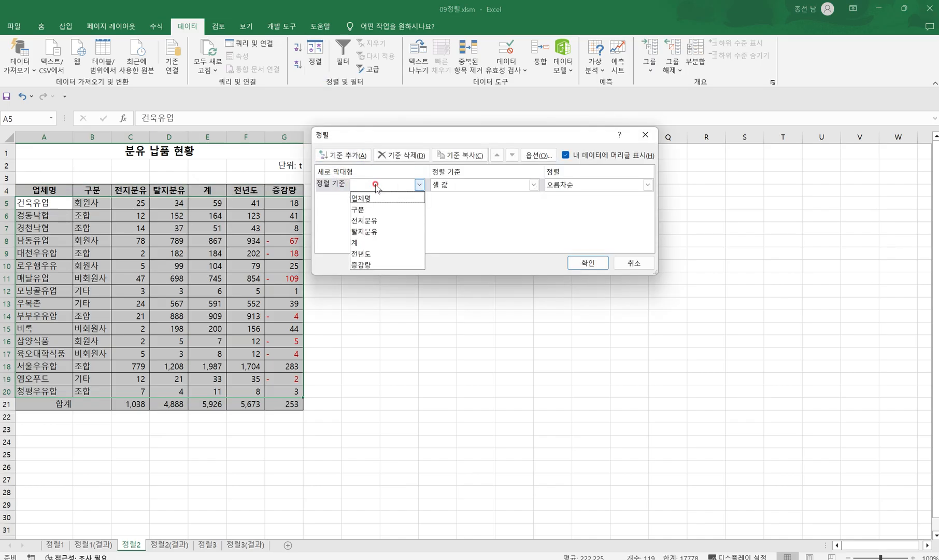
click(375, 209)
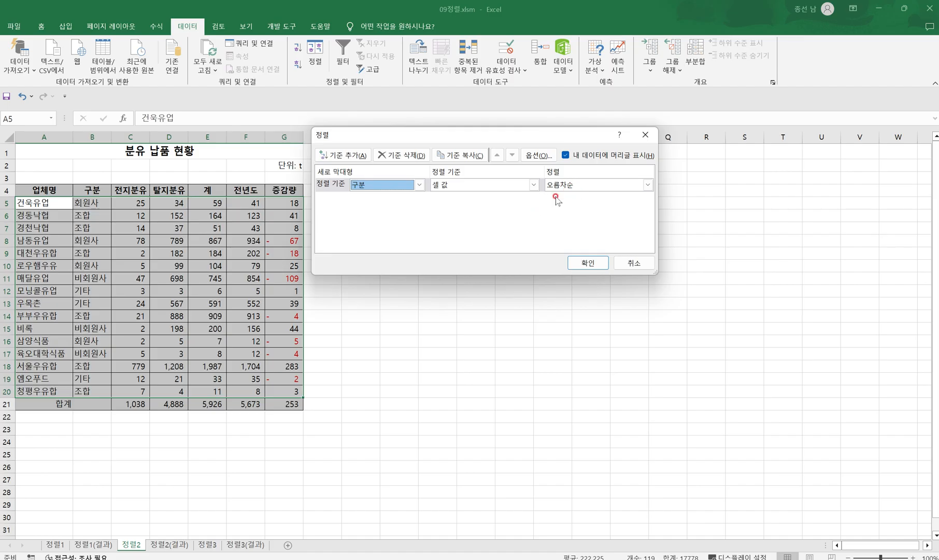
Step: Choose a custom list (사용자 지정 목록) as the sort order of the 구분 level
click(573, 185)
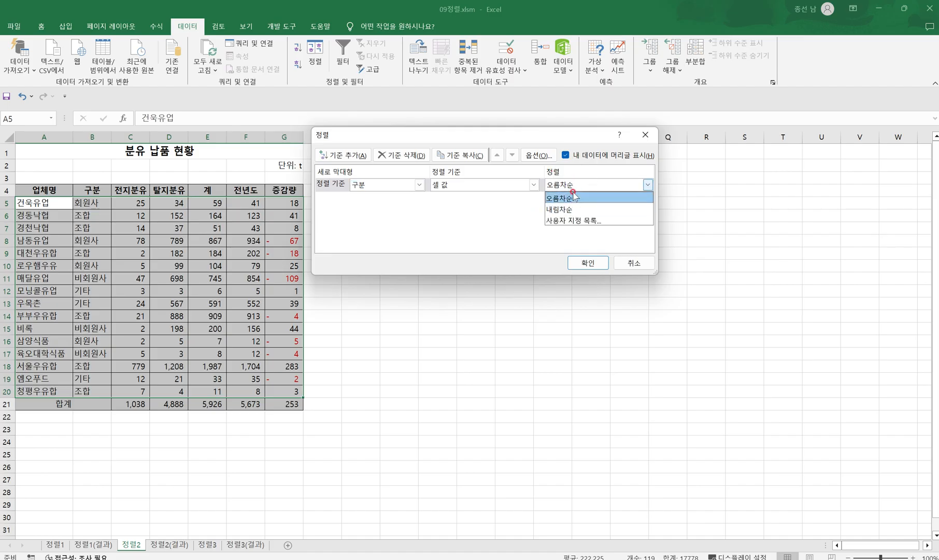
click(574, 220)
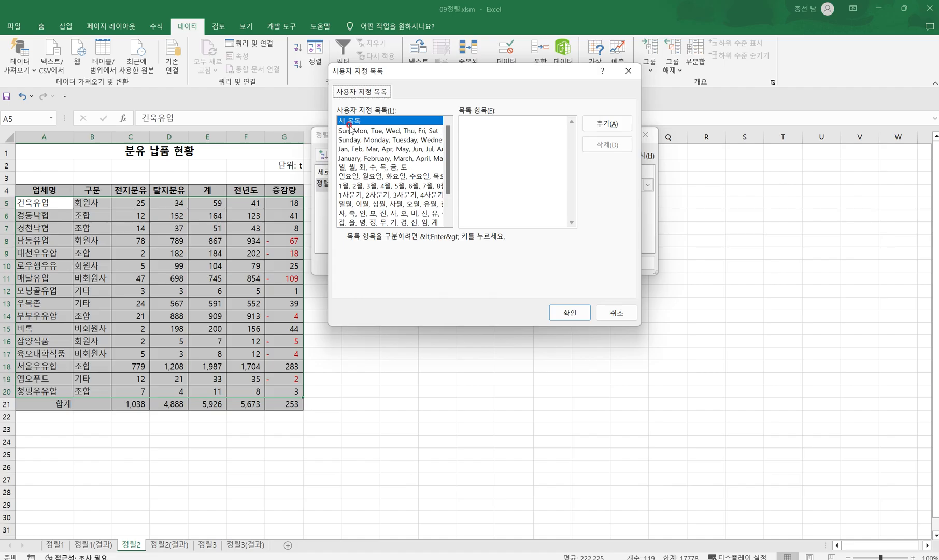
mouse_move(336, 124)
mouse_down()
mouse_move(445, 124)
mouse_move(565, 247)
mouse_up()
key(Escape)
key(Escape)
Step: Enter 조합, 회원사, 비회원사 and 기타 on separate lines as the items of a new custom list
text(ㅂ)
text(조하)
text(ㅜㅓ)
text(원사)
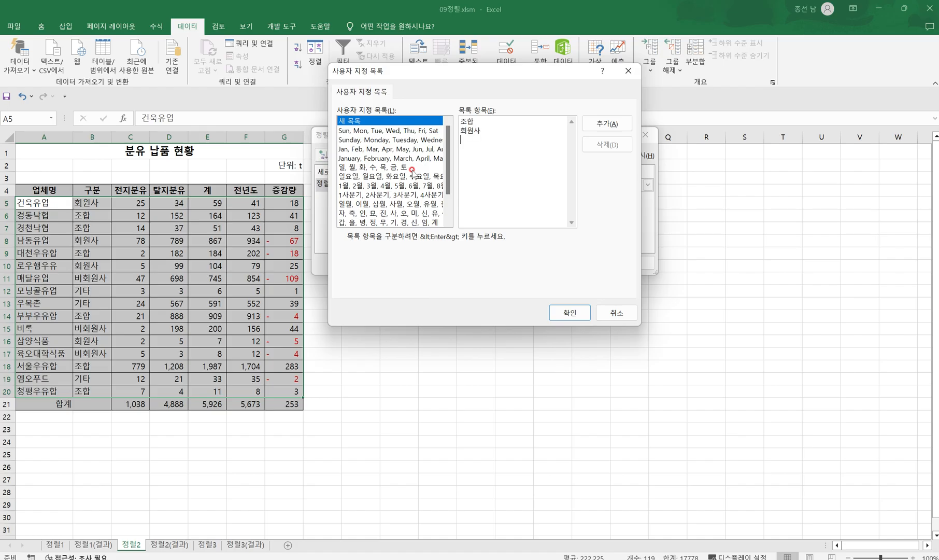
key(Return)
text(비회원사 )
text(기타)
Step: Add the new list to the custom lists and apply it as the 구분 level's sort order
click(486, 131)
click(612, 125)
click(612, 124)
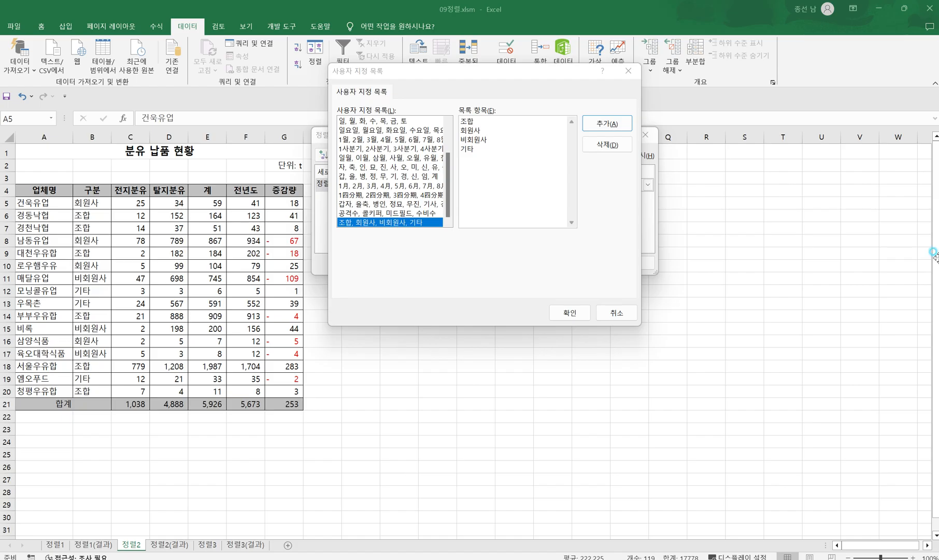
click(377, 224)
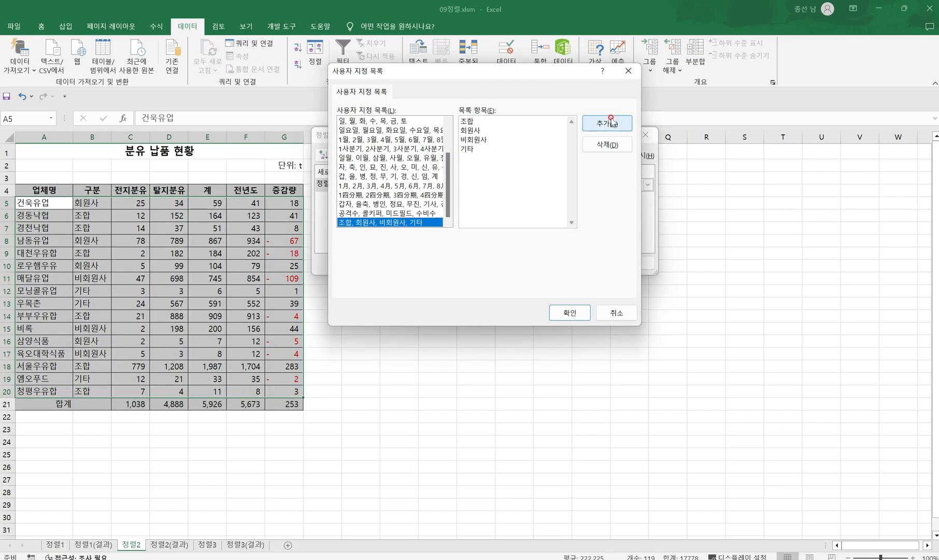
click(571, 313)
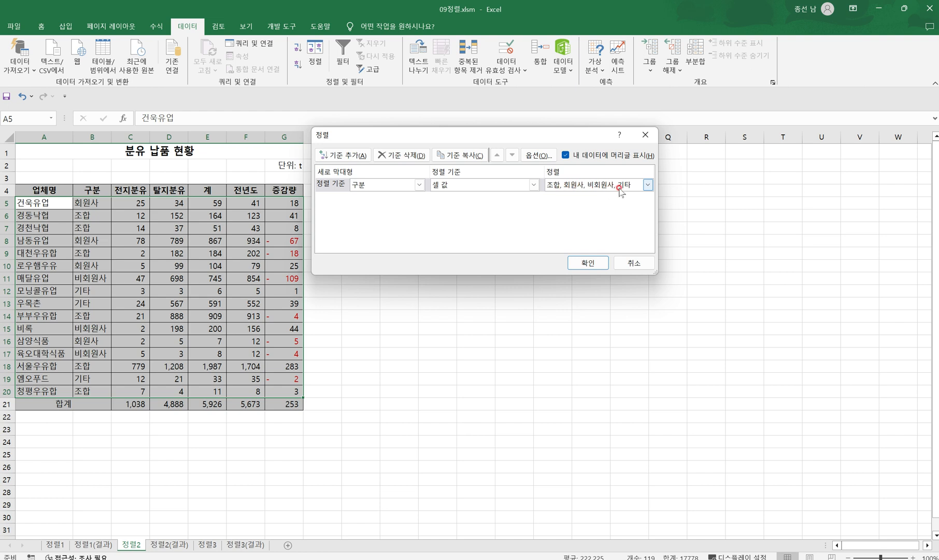
Step: Add a second sort level for 증감량 that sorts on font colour (글꼴 색)
click(346, 156)
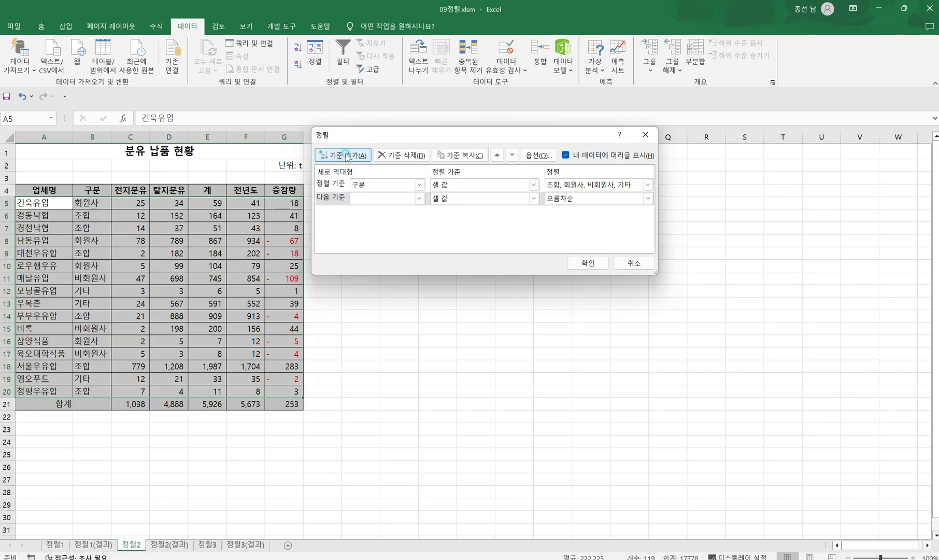
click(381, 199)
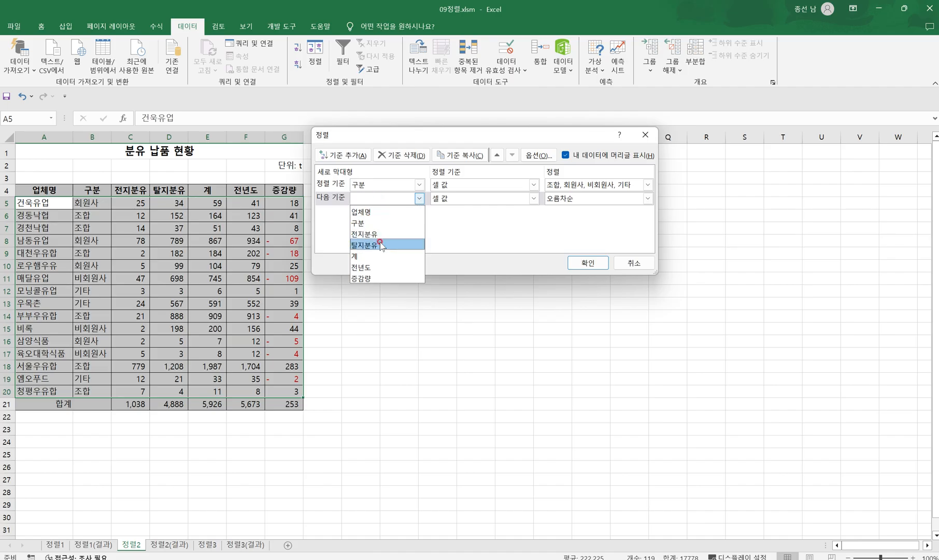
click(374, 280)
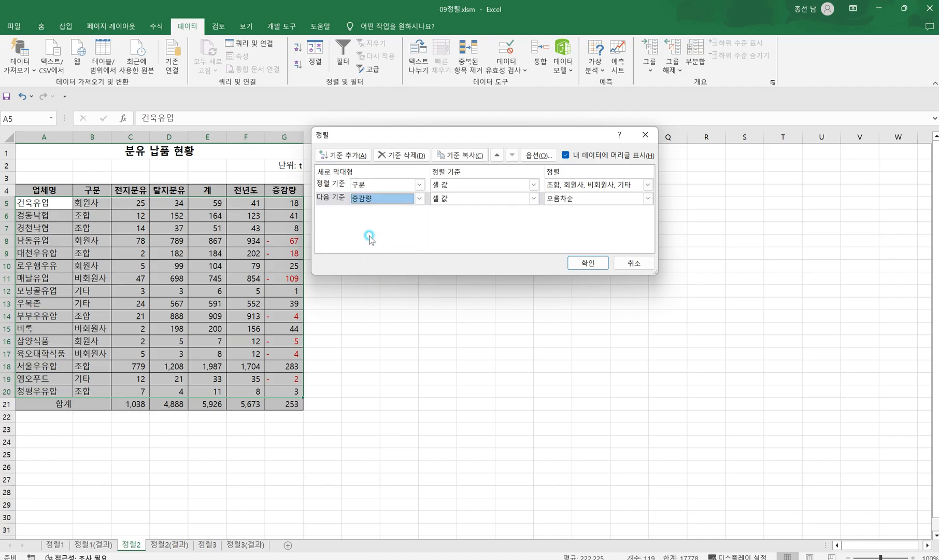
click(449, 199)
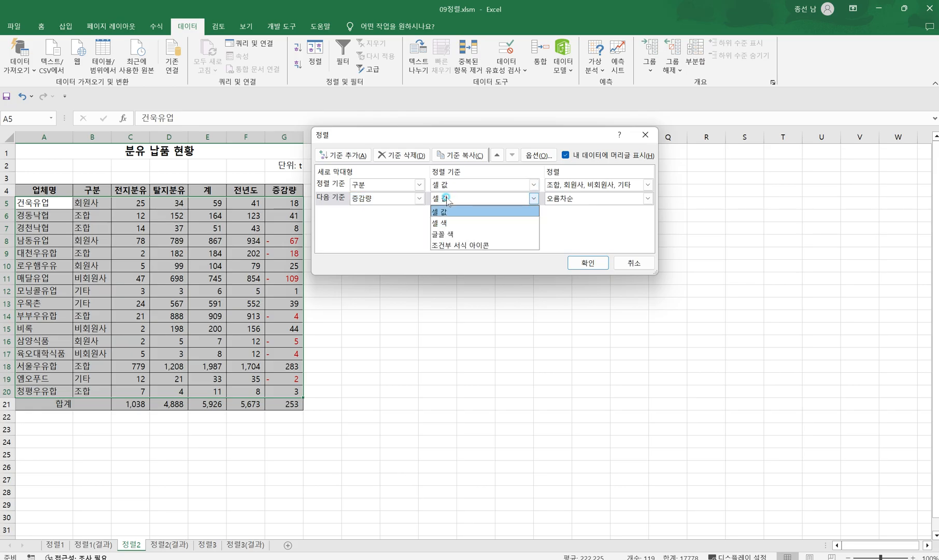
click(448, 234)
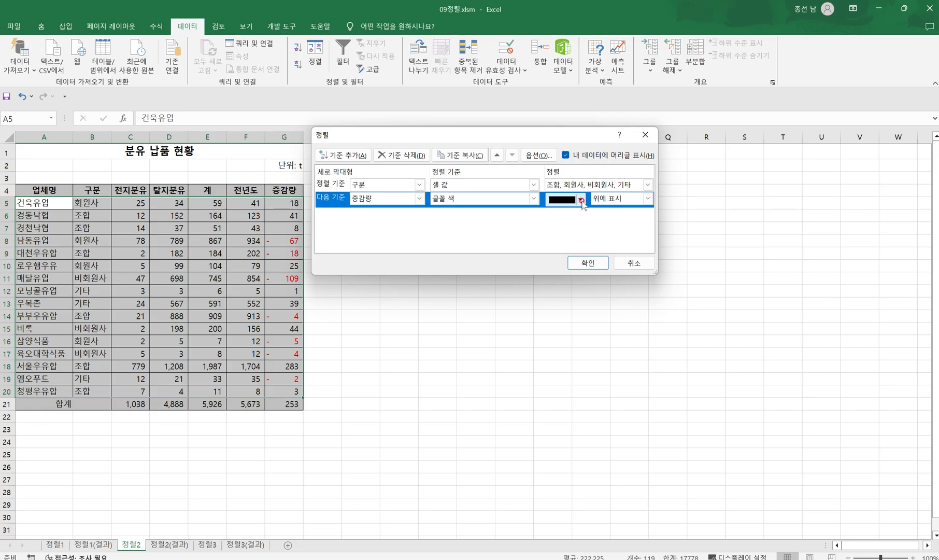
Step: Choose the red RGB(255, 0, 0) font colour with 아래쪽에 표시 for the 증감량 level, and apply the sort
click(582, 200)
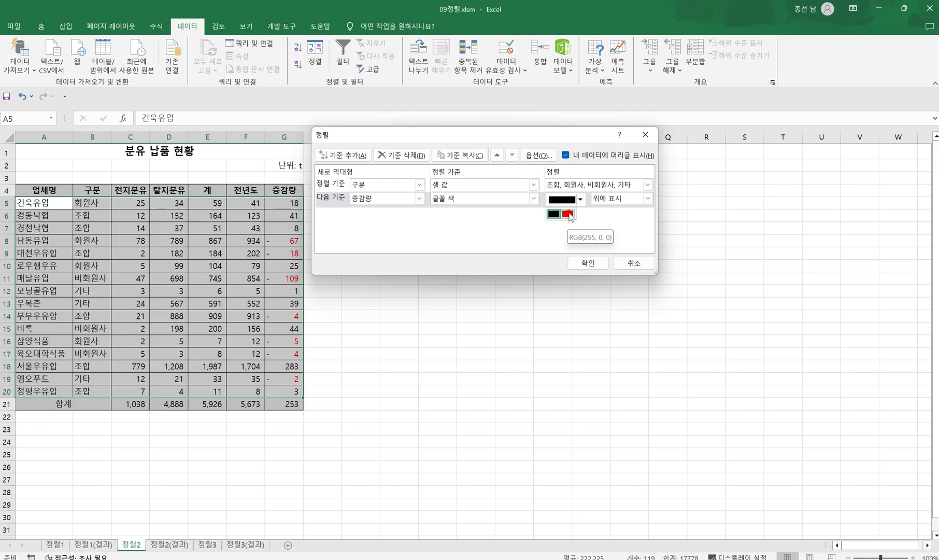
click(568, 213)
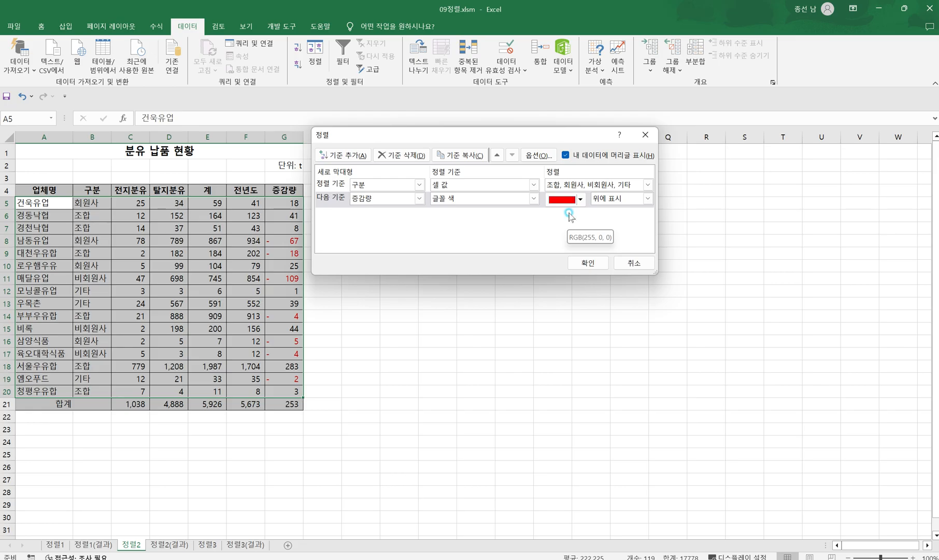
click(618, 200)
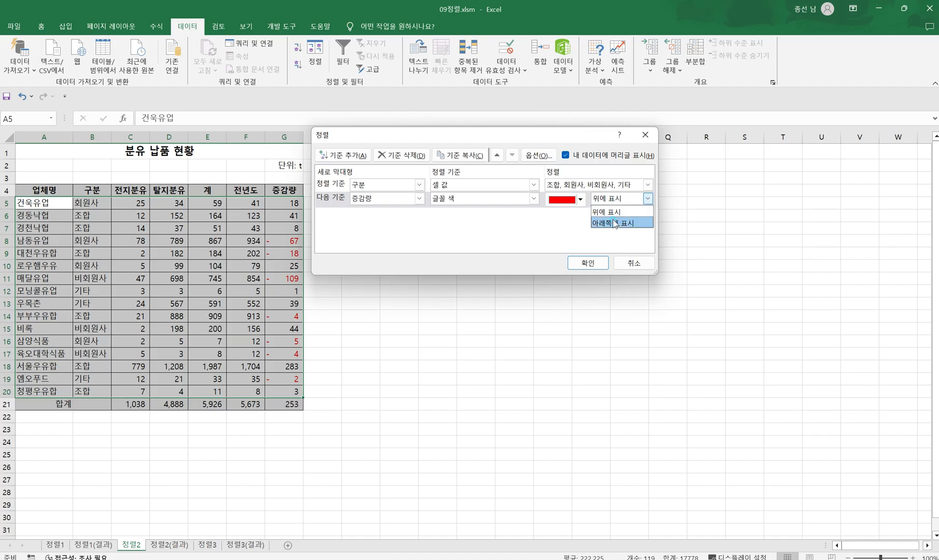
click(615, 224)
click(589, 264)
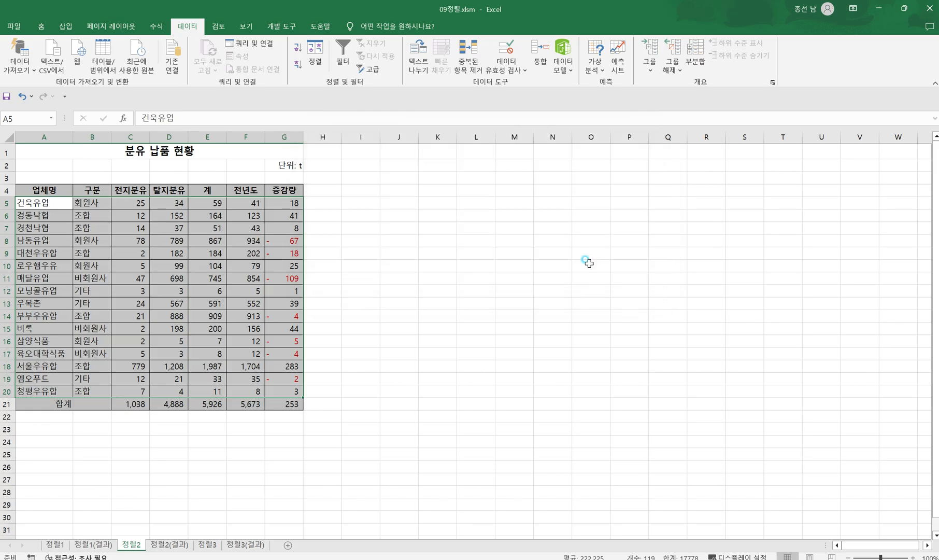
click(445, 291)
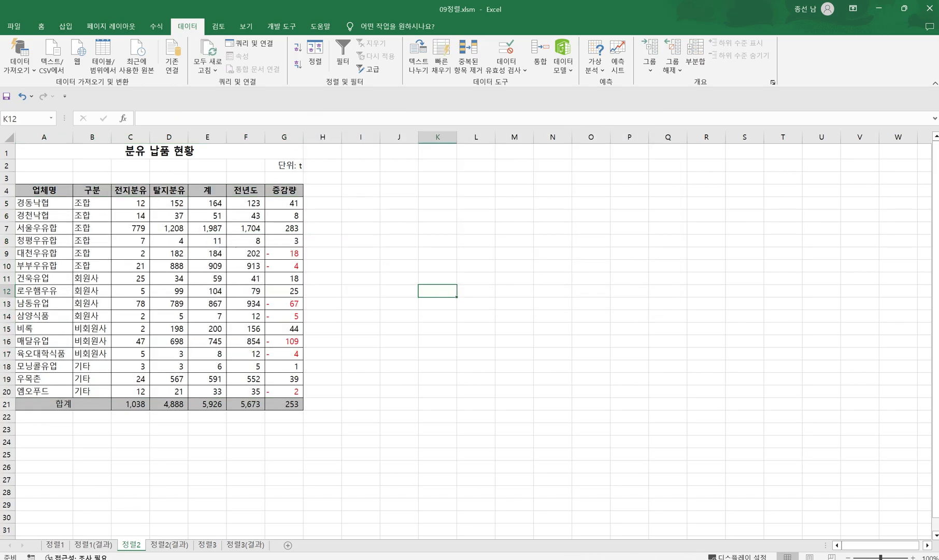
Step: Switch to the Hangul textbook document and read the sort instructions for the '정렬3' sheet
key(alt+Tab)
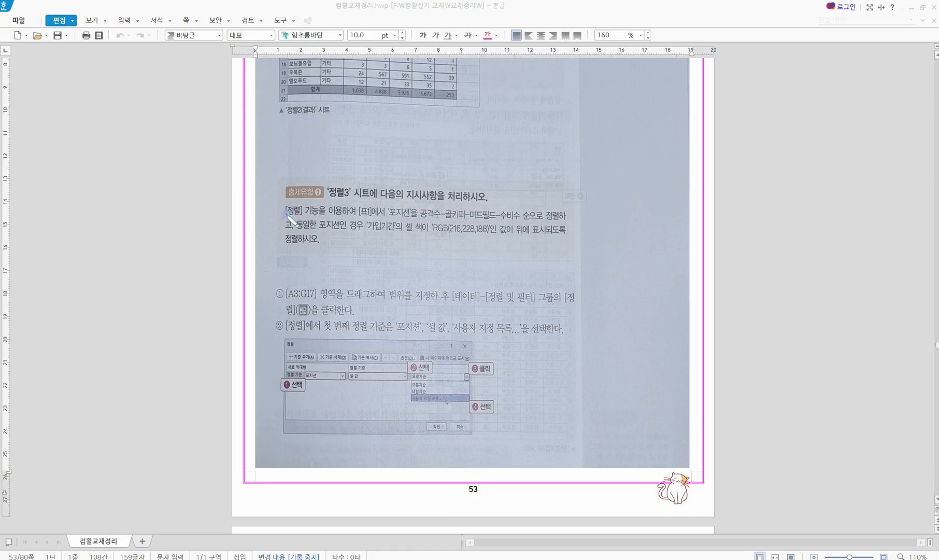
drag(298, 214, 300, 214)
drag(387, 214, 409, 214)
click(422, 217)
click(448, 216)
click(469, 216)
click(512, 216)
click(485, 234)
drag(369, 231, 422, 231)
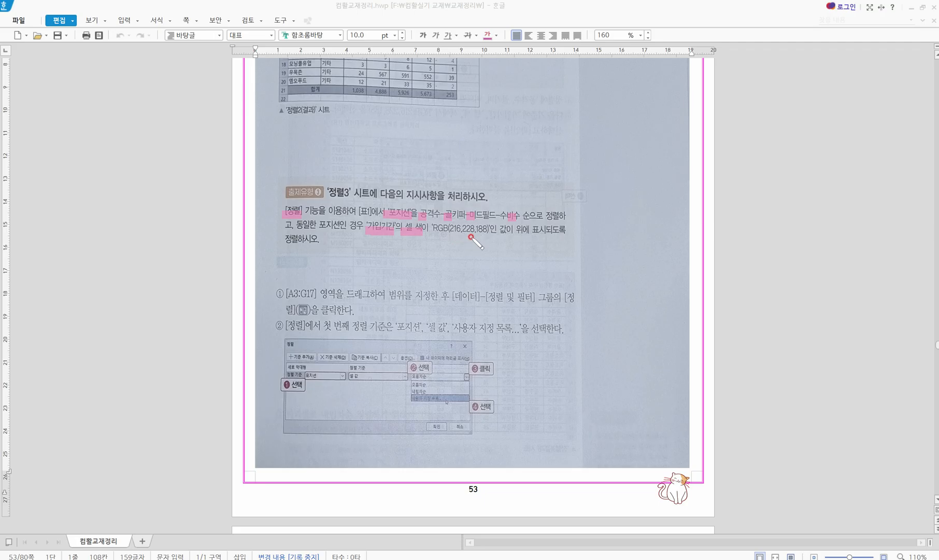
drag(510, 232, 517, 232)
key(Escape)
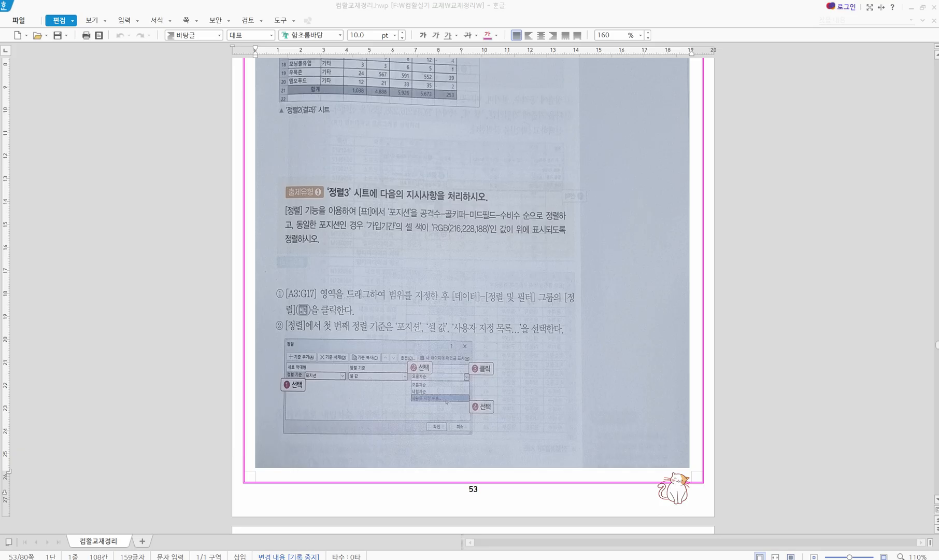
Step: Return to Excel and start a custom sort on A3:G17 of the 정렬3 sheet with 포지션 as the first sort column
key(alt+Tab)
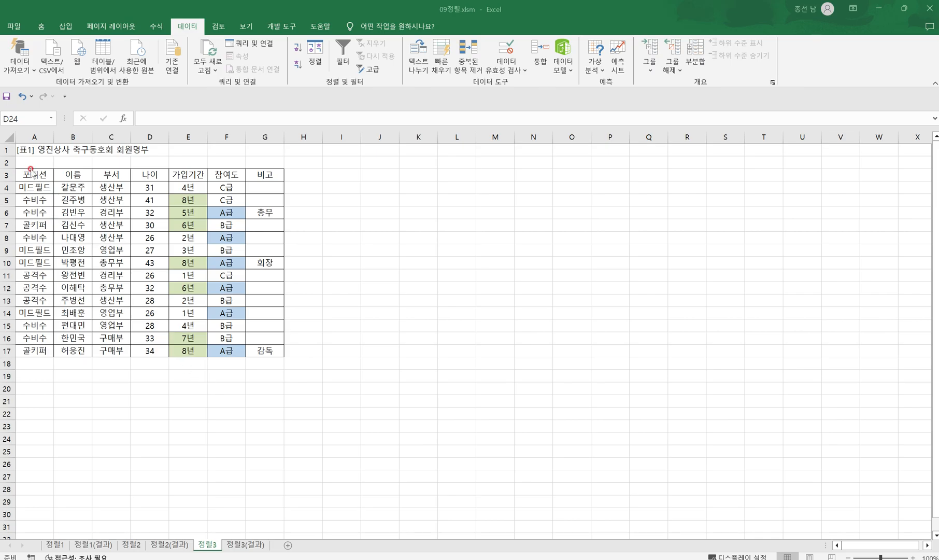
drag(34, 173, 276, 355)
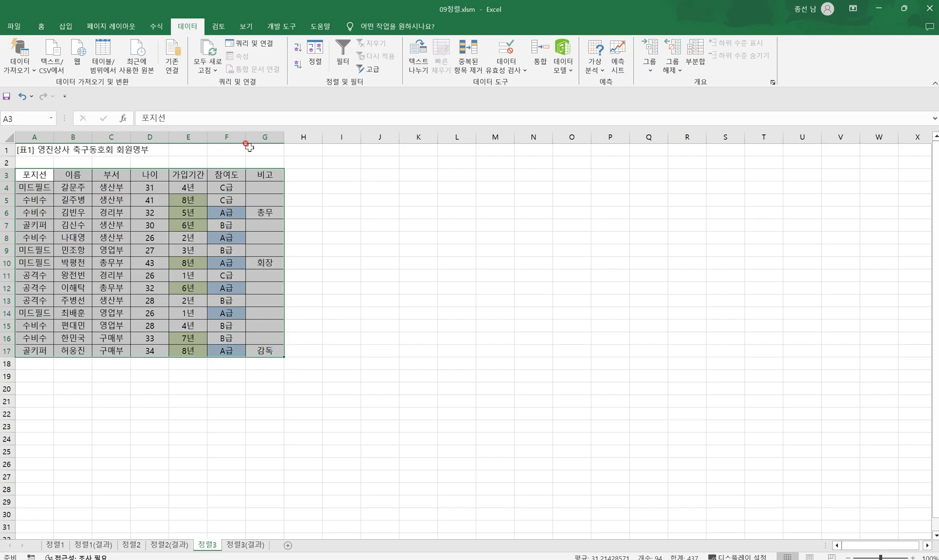
click(312, 58)
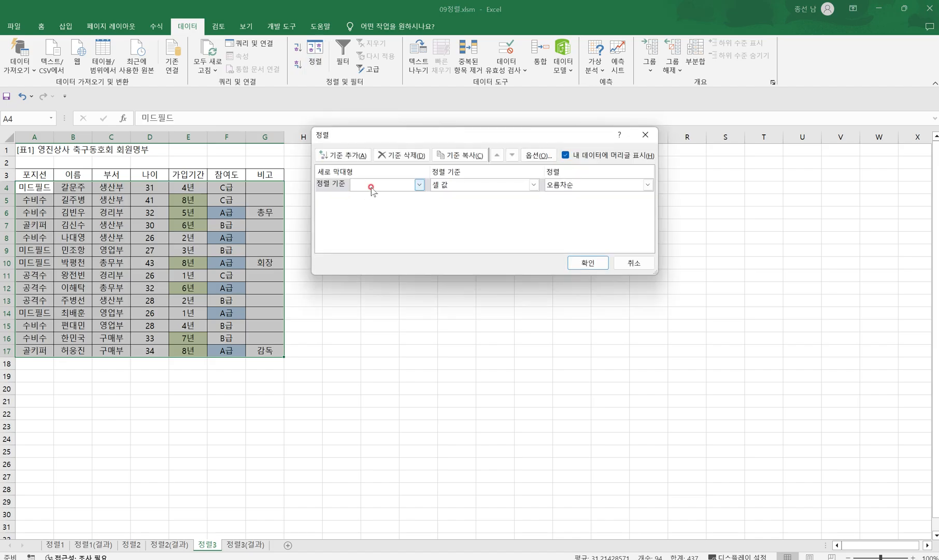
click(372, 187)
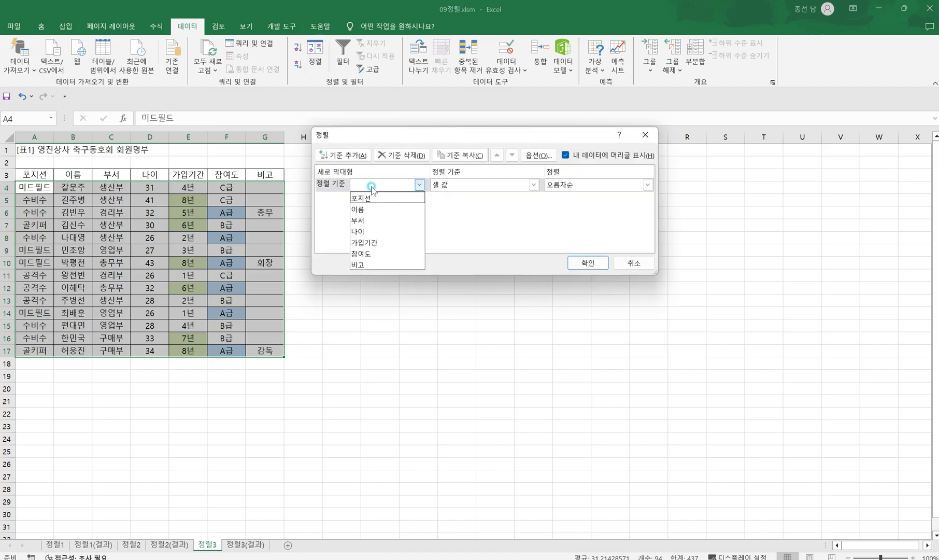
click(374, 196)
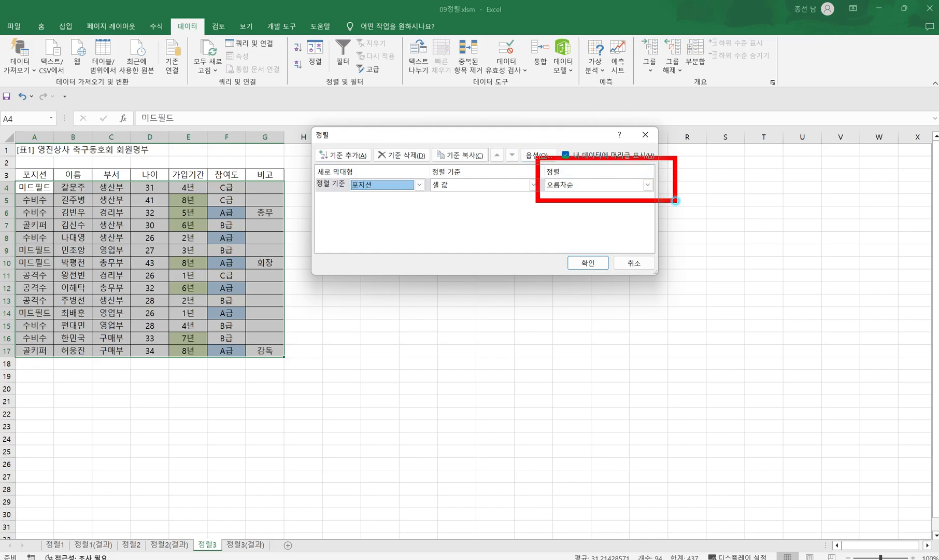
Step: Start a new custom list for the 포지션 sort order with the entries 공격수, 골키퍼, 미드필드, 수비수
click(586, 186)
click(579, 221)
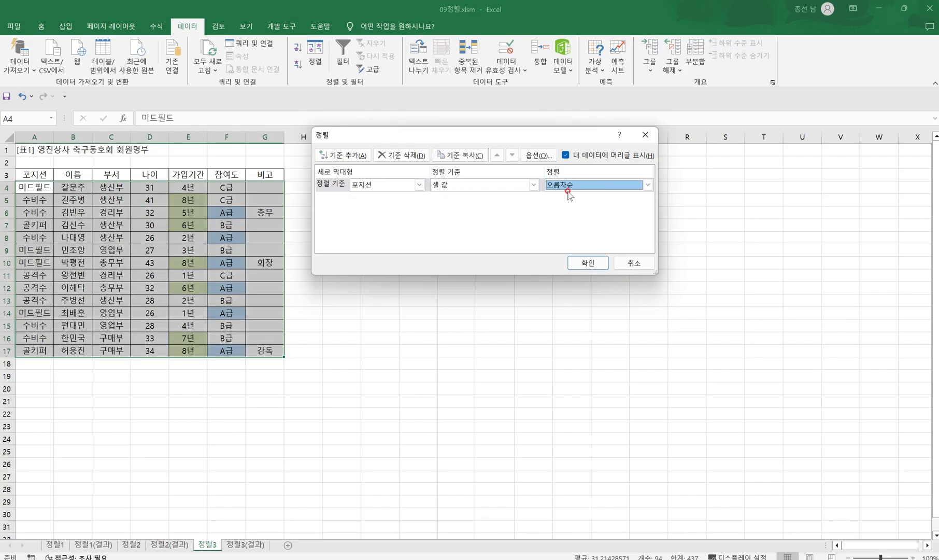
click(569, 186)
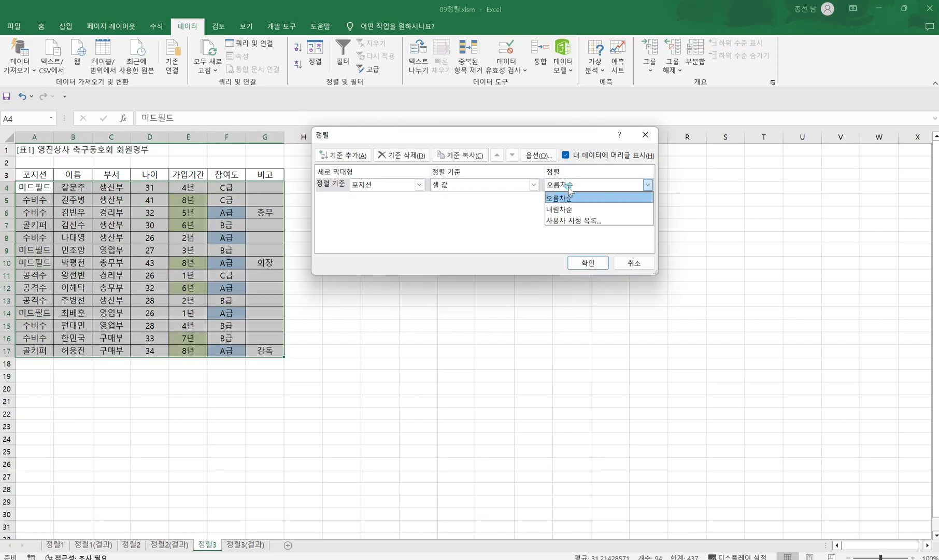
click(569, 221)
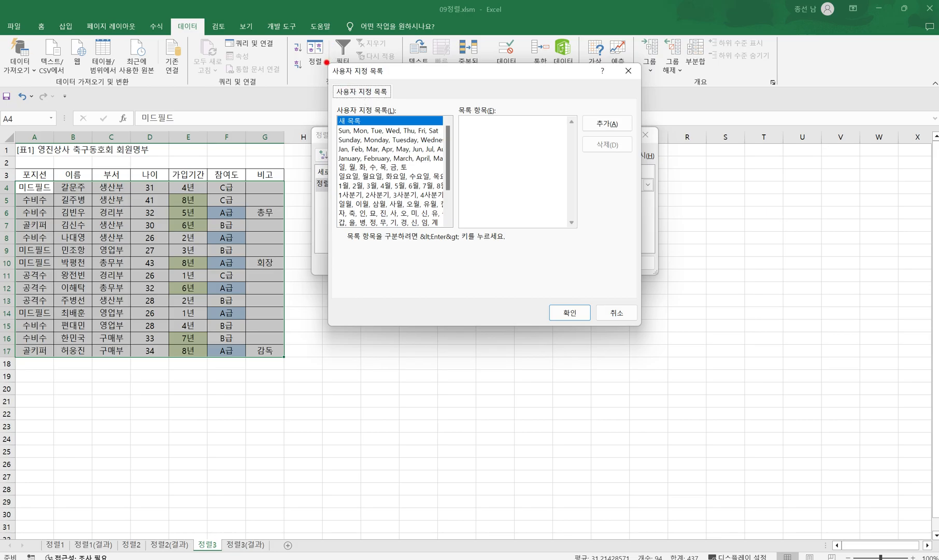
drag(327, 62, 406, 92)
mouse_move(328, 112)
mouse_down()
mouse_move(496, 146)
mouse_move(513, 117)
mouse_up()
text(격수 )
text(골키퍼 )
text(미드필드 )
text(수비수)
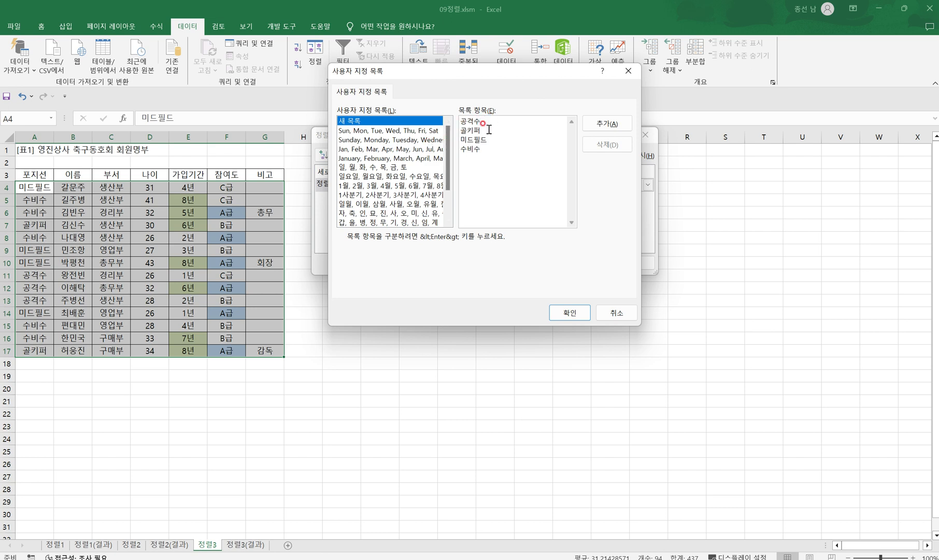
Step: Add the new list to the custom lists and use it as the sort order for 포지션
click(478, 142)
click(602, 127)
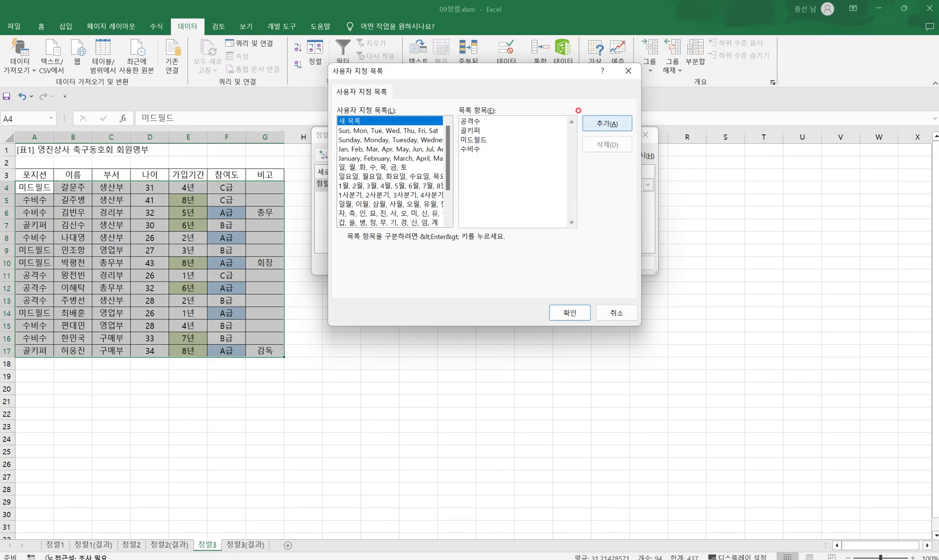
click(607, 123)
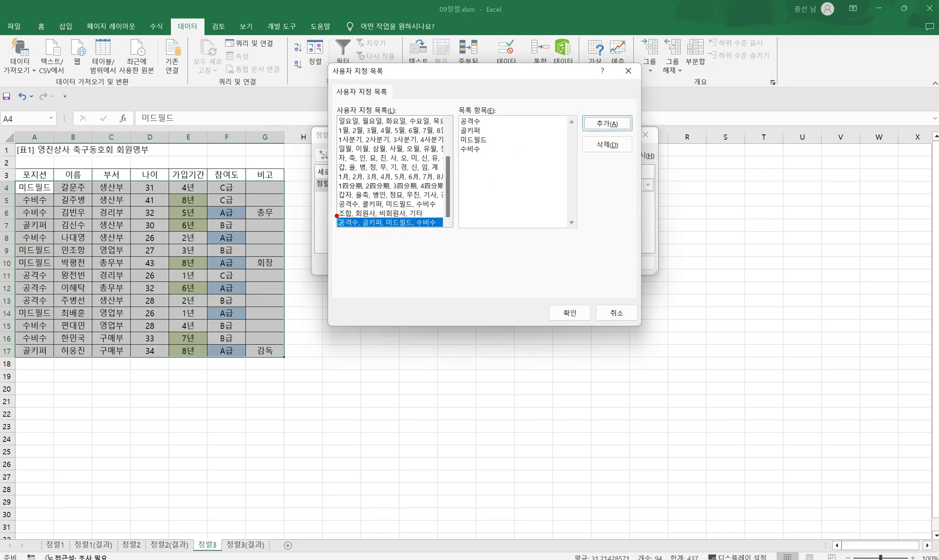
drag(337, 216, 454, 231)
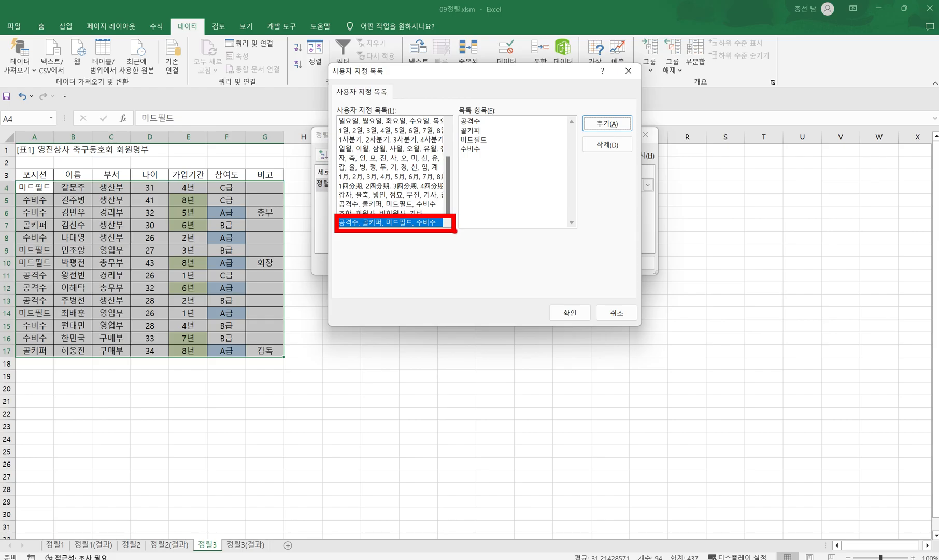
drag(426, 222, 440, 216)
mouse_move(565, 302)
mouse_down()
mouse_move(568, 313)
mouse_move(586, 294)
mouse_up()
click(573, 311)
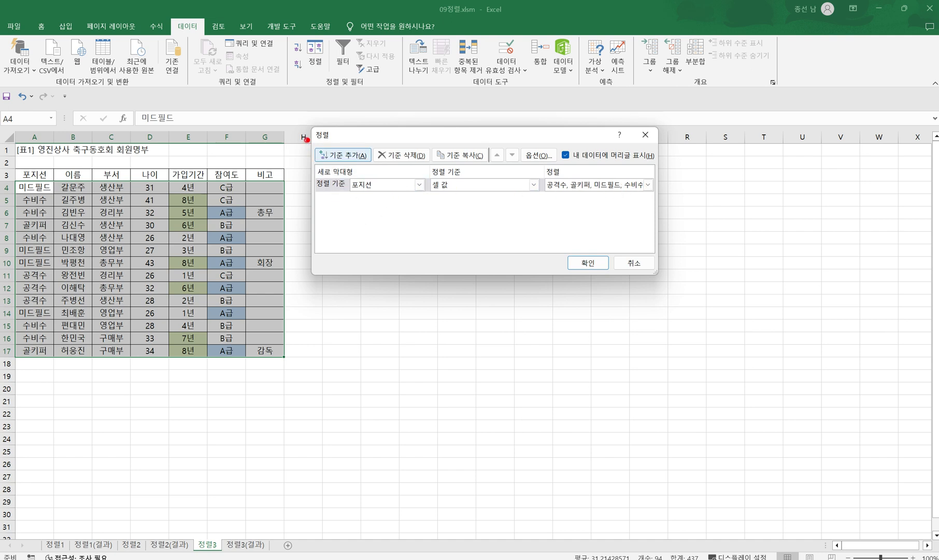
Step: Add two blank sort levels below 포지션 and delete the surplus third one
click(345, 157)
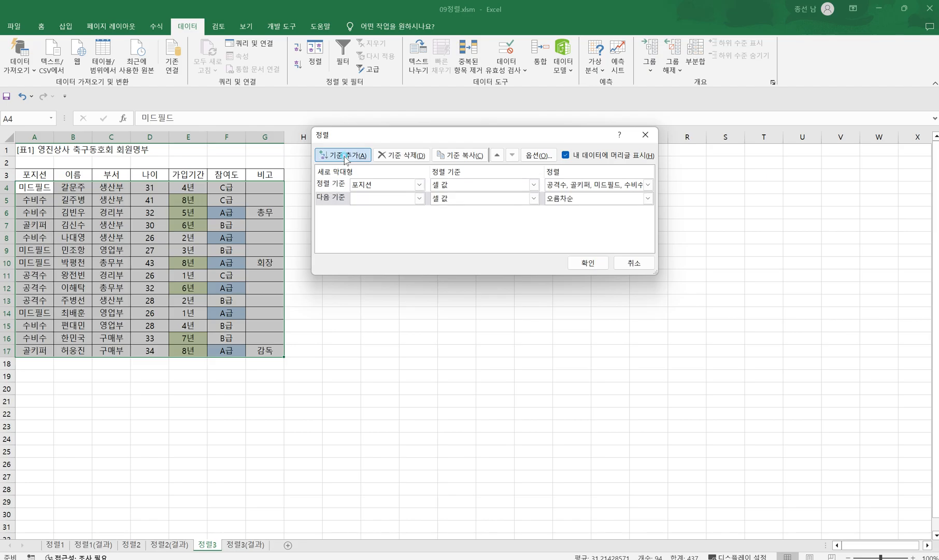
click(344, 156)
click(327, 212)
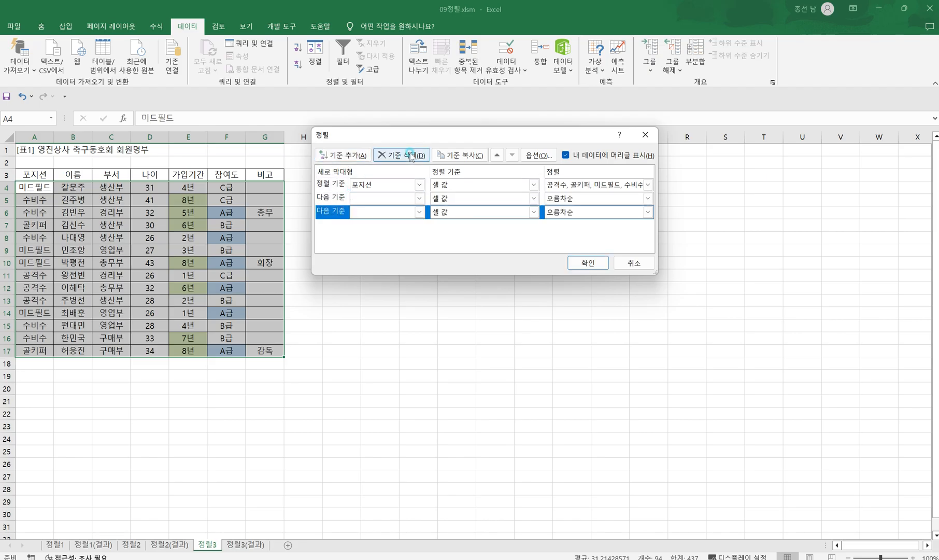
click(412, 156)
click(336, 198)
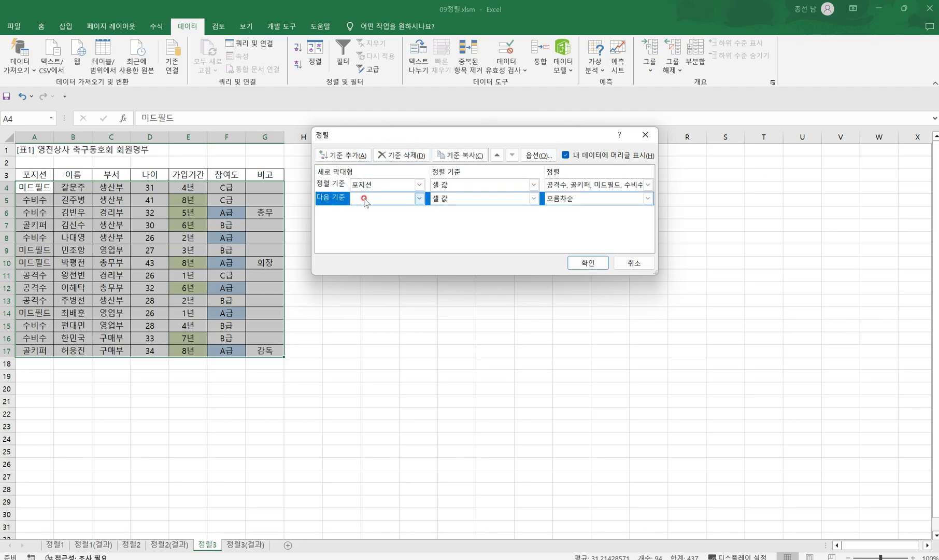
Step: Set the second sort level to the 가입기간 column, sorted on cell colour (셀 색)
click(364, 199)
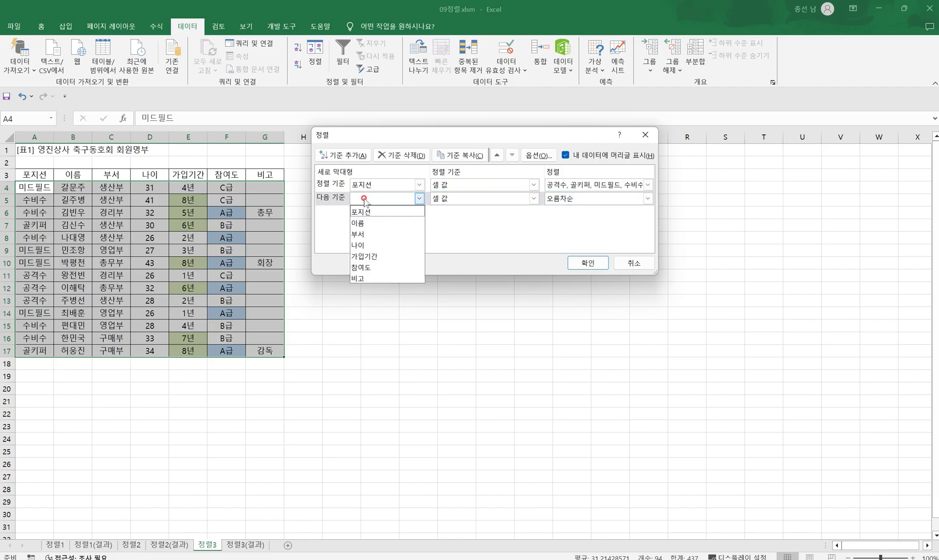
click(378, 256)
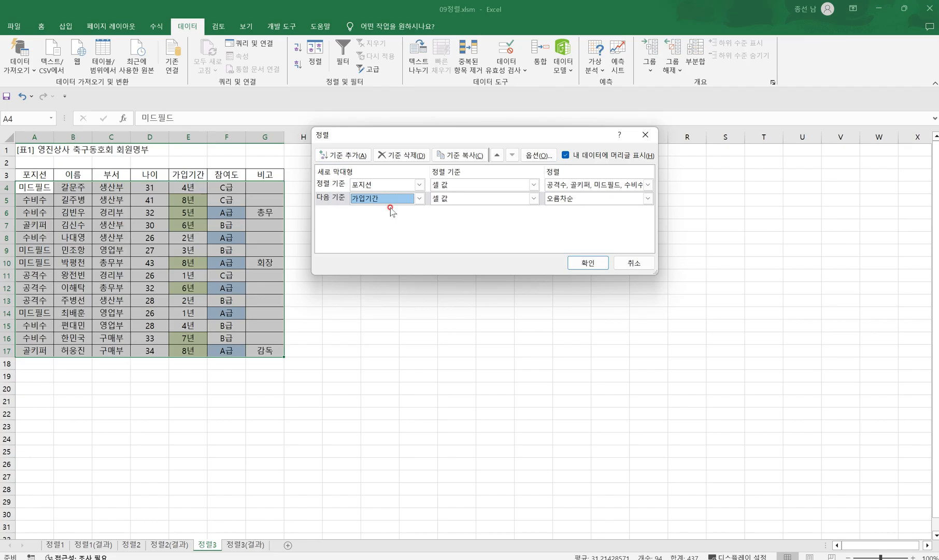
click(460, 198)
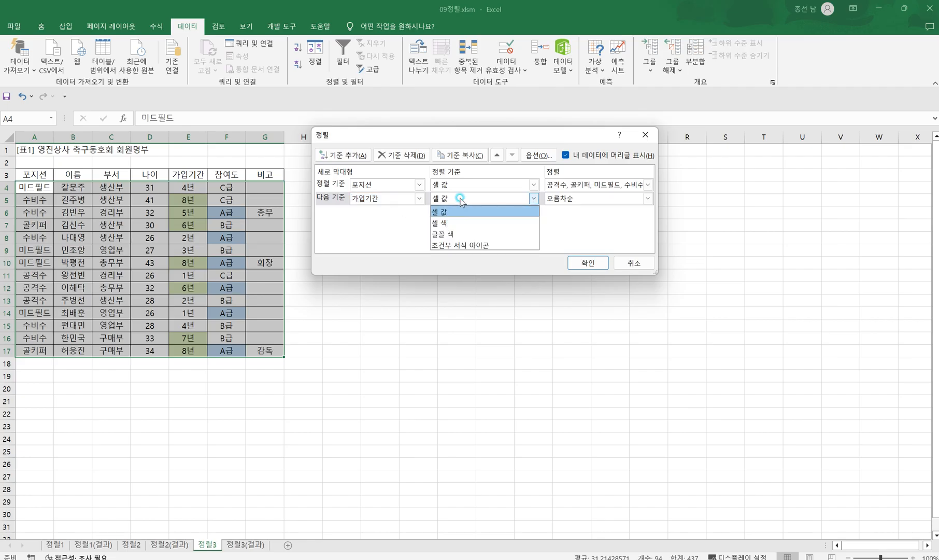
click(450, 228)
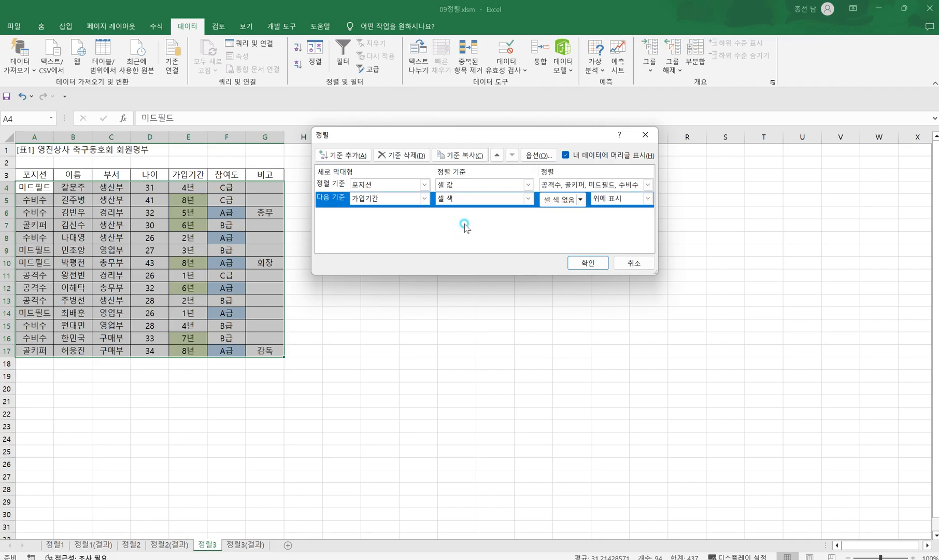
Step: Choose the light green cell colour with 위에 표시 for the 가입기간 level, and apply the sort
click(581, 200)
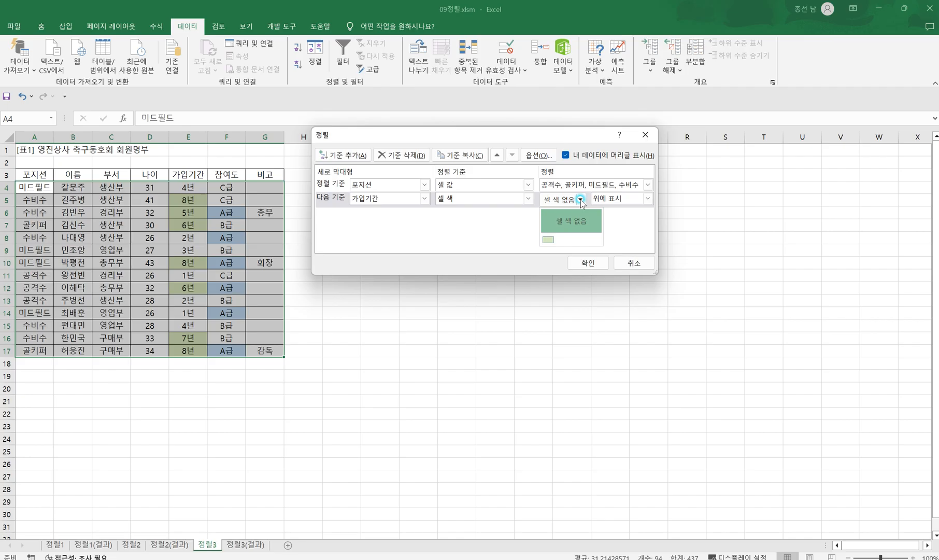
click(547, 241)
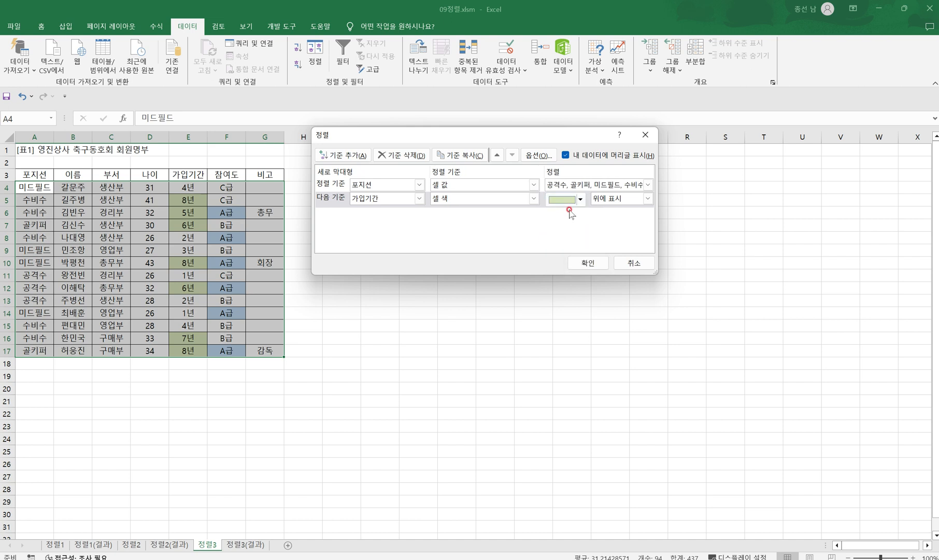
click(610, 198)
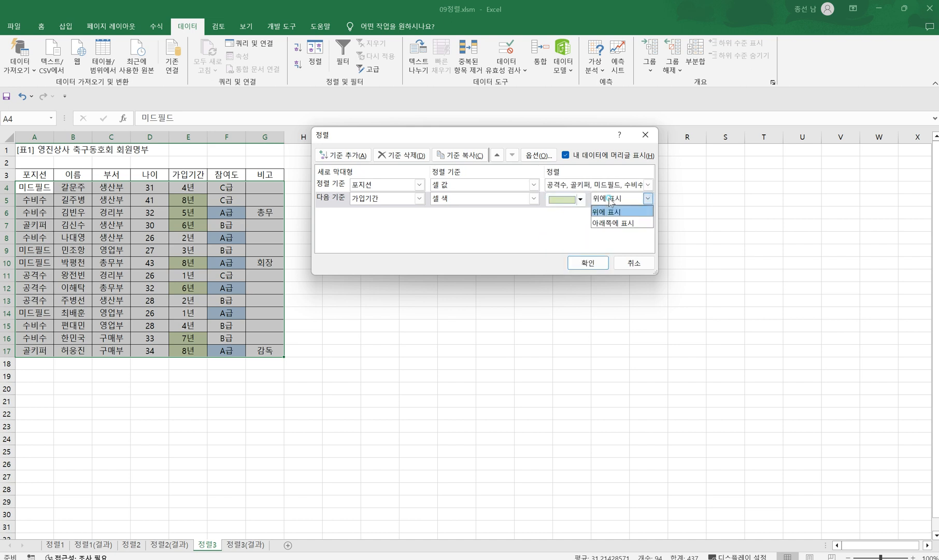
click(609, 211)
click(588, 264)
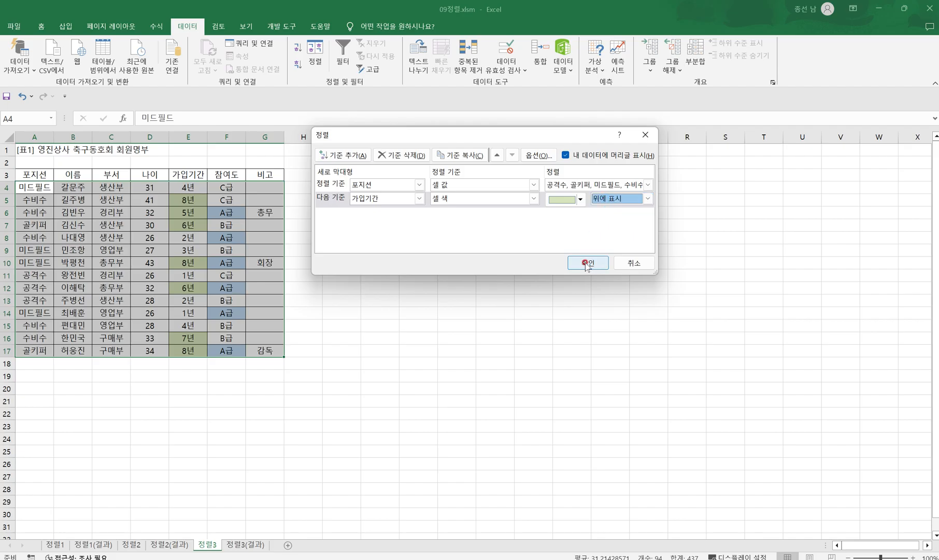
click(449, 304)
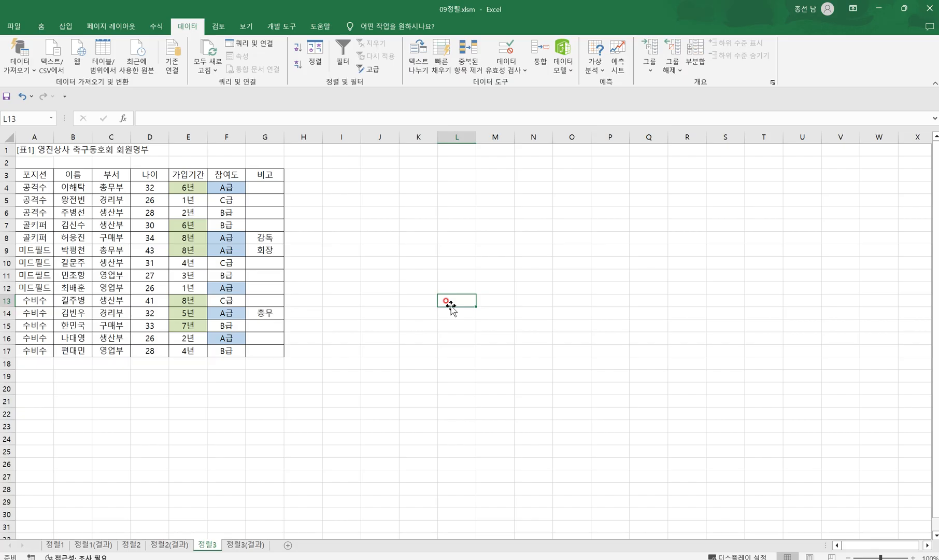
click(421, 287)
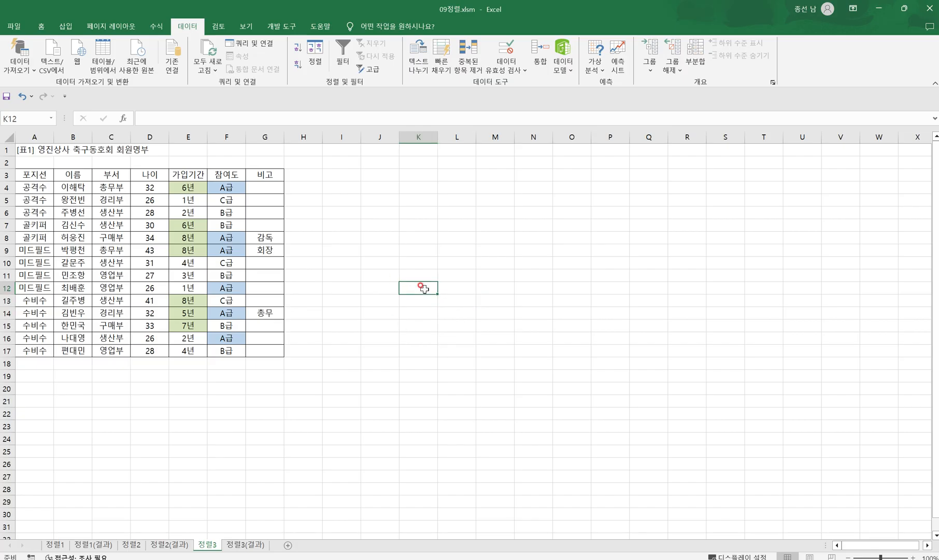